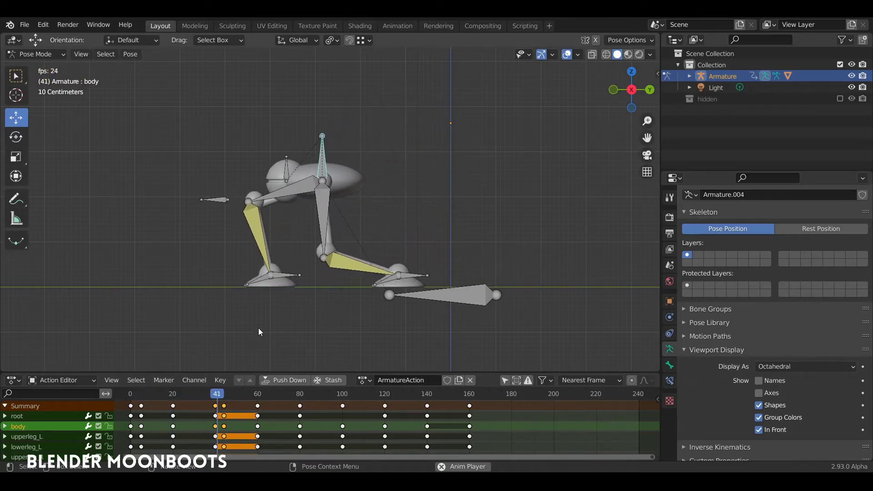
# - Play and scrub through the robot walk cycle to check the poses around frame 30
pyautogui.press('space')
pyautogui.moveTo(268, 397); pyautogui.dragTo(298, 397)
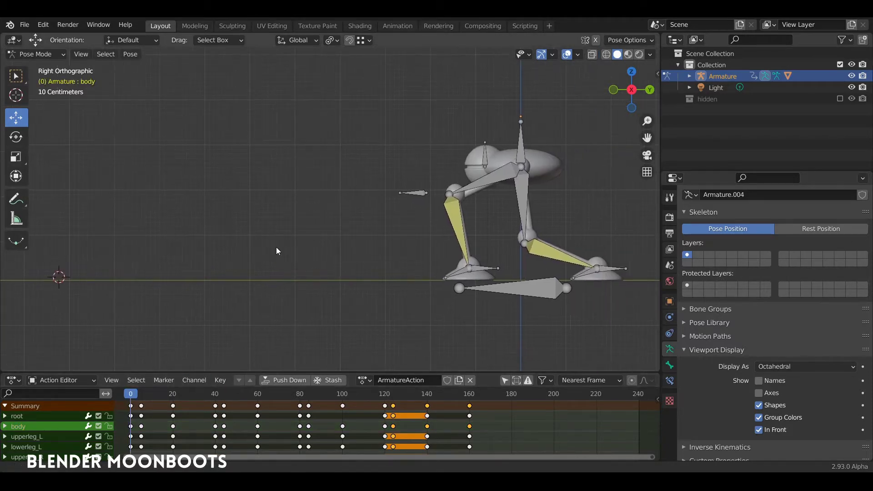
pyautogui.press('space')
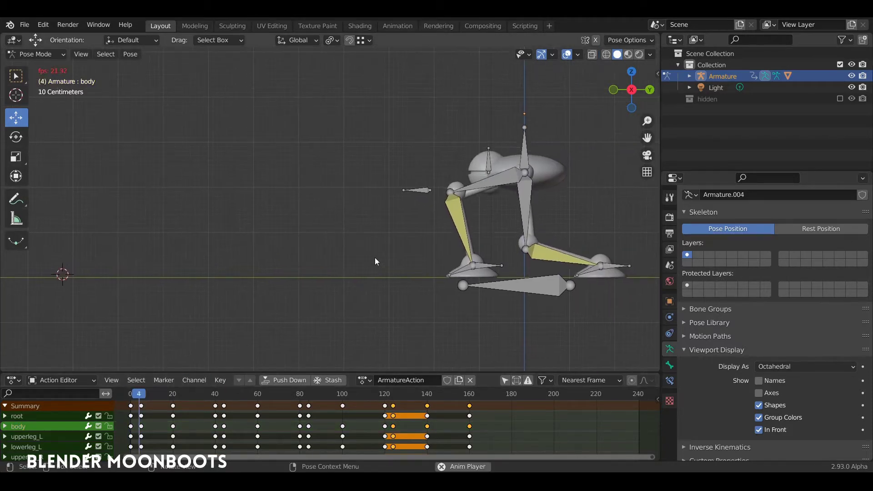
pyautogui.press('space')
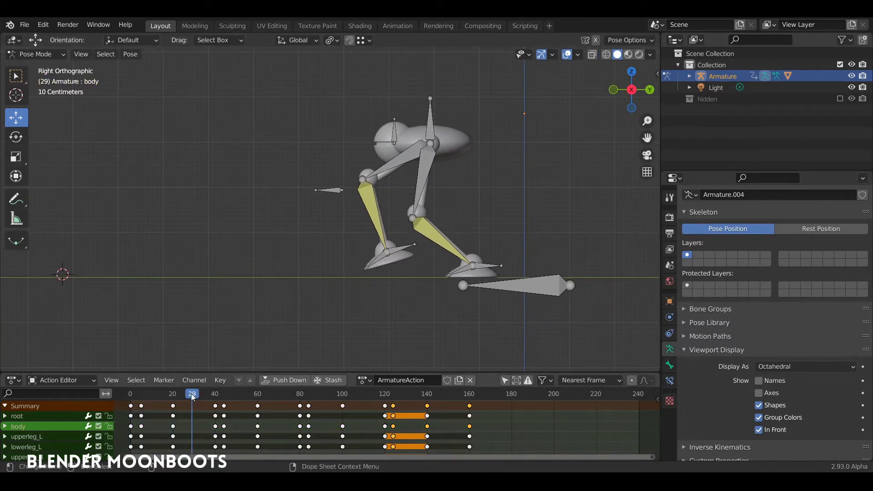
pyautogui.moveTo(193, 397); pyautogui.dragTo(189, 395)
pyautogui.click(400, 249)
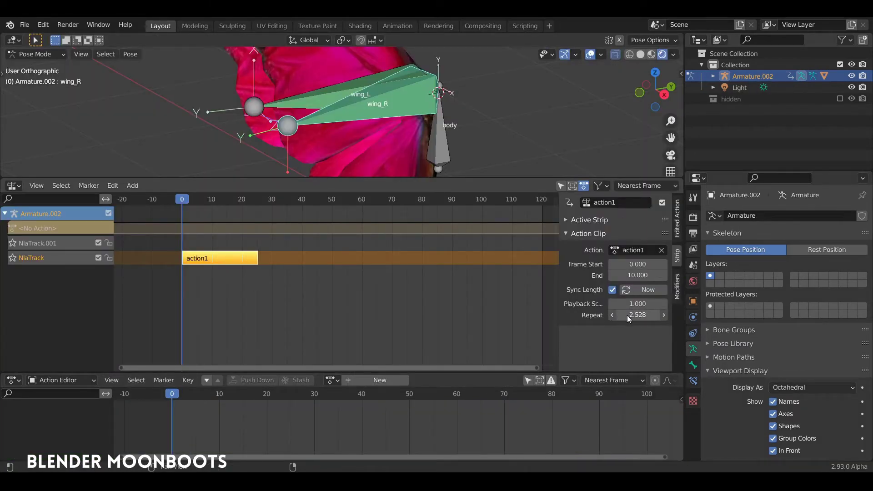
# - Set the action1 strip's Repeat to 12 and play the repeated wing flapping
pyautogui.moveTo(627, 315); pyautogui.dragTo(637, 316)
pyautogui.click(637, 316)
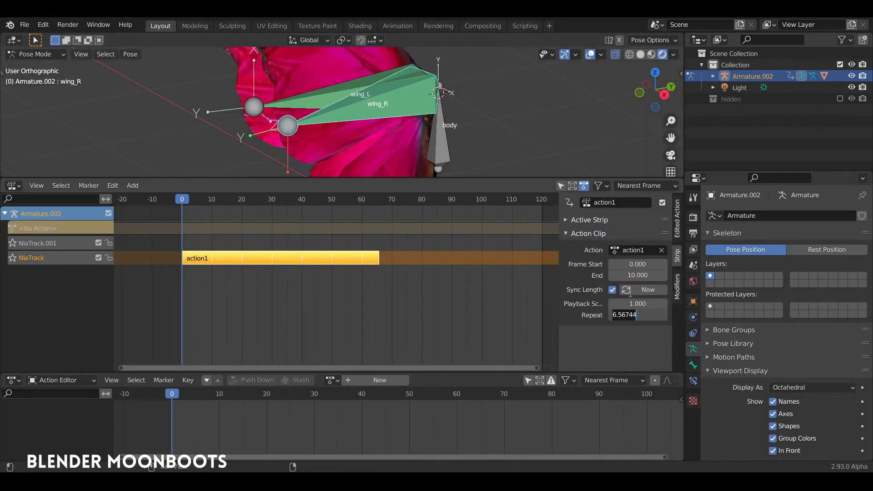
pyautogui.write('12.000')
pyautogui.press('Return')
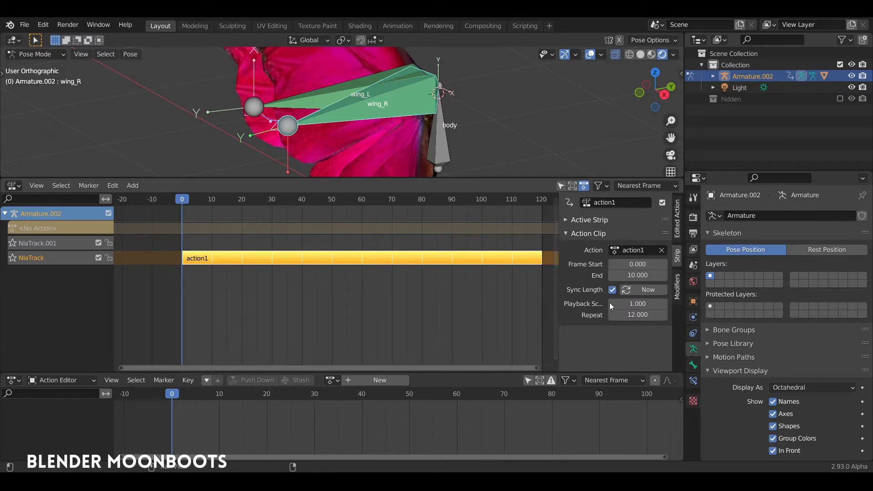
pyautogui.press('space')
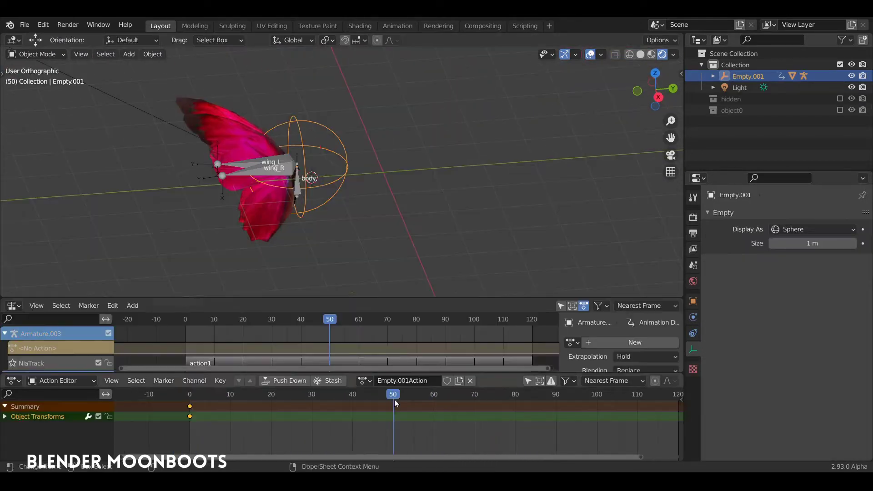
# - Move the empty and key its location at frame 50, then watch the butterfly fly
pyautogui.press('g')
pyautogui.click(605, 165)
pyautogui.press('i')
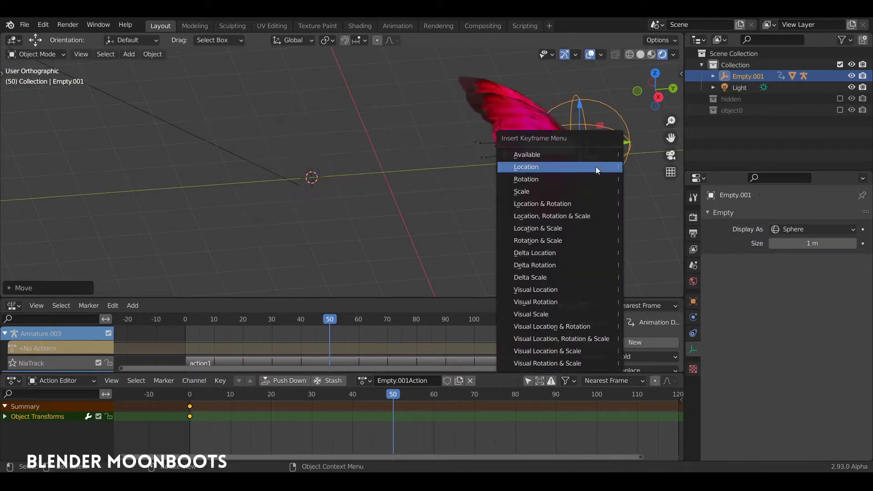
pyautogui.click(583, 170)
pyautogui.press('space')
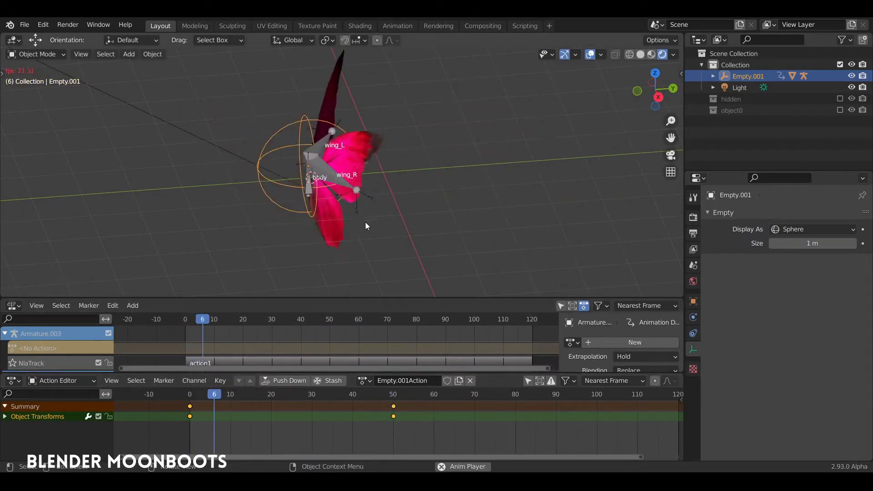
pyautogui.moveTo(358, 257)
pyautogui.mouseDown(button='middle')
pyautogui.moveTo(417, 199)
pyautogui.moveTo(495, 180)
pyautogui.moveTo(467, 238)
pyautogui.moveTo(357, 228)
pyautogui.mouseUp(button='middle')
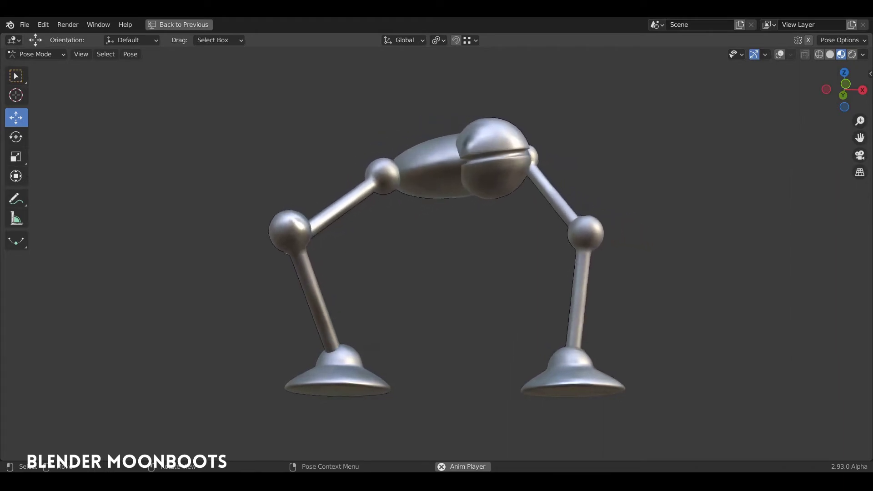
# - Save the current Blender file
pyautogui.hotkey('ctrl', 's')
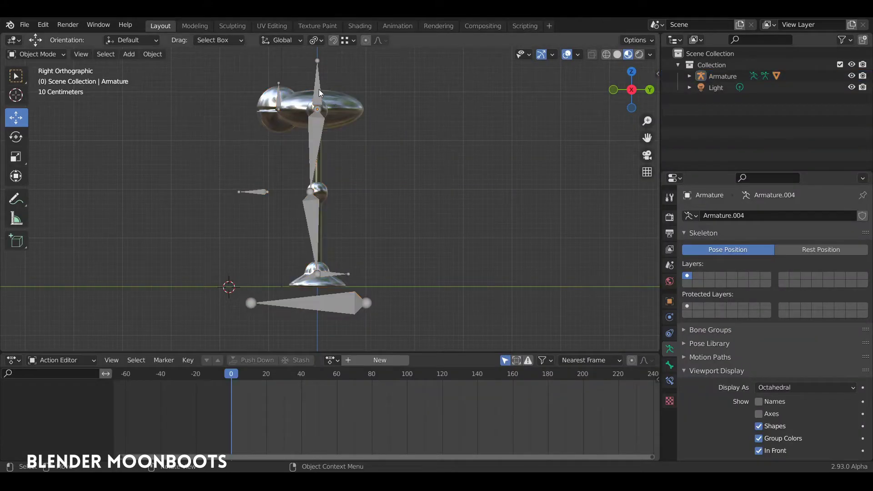
# - Put the robot armature in Pose Mode and lower the body bone so the legs bend
pyautogui.click(320, 93)
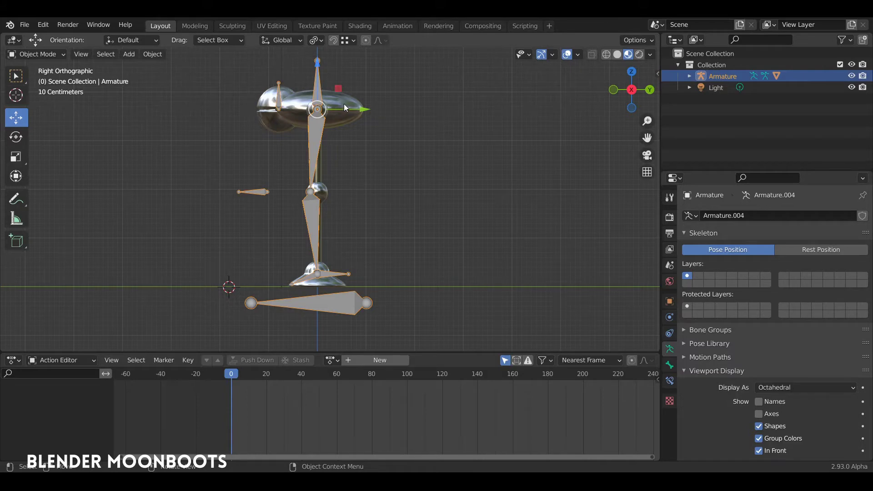
pyautogui.hotkey('ctrl', 'Tab')
pyautogui.click(317, 91)
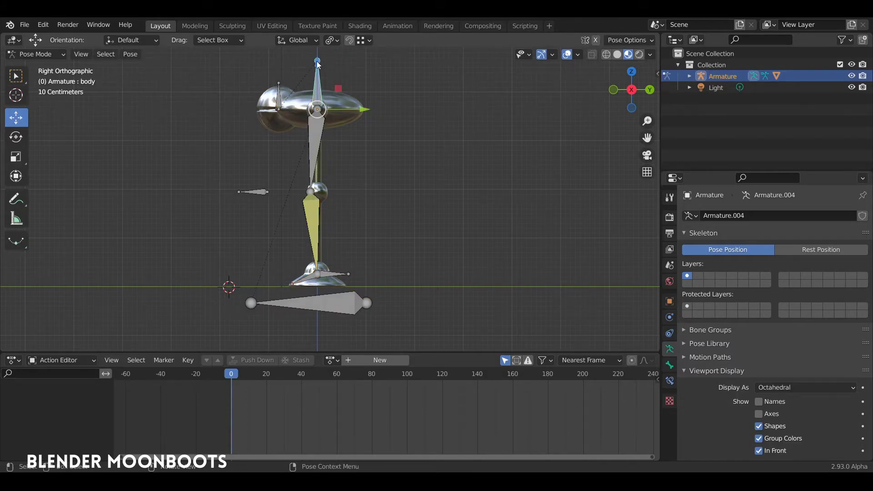
pyautogui.moveTo(318, 64); pyautogui.dragTo(317, 111)
# - Spread IKtarget_L and IKtarget_R into a stride and nudge the body slightly lower
pyautogui.click(335, 280)
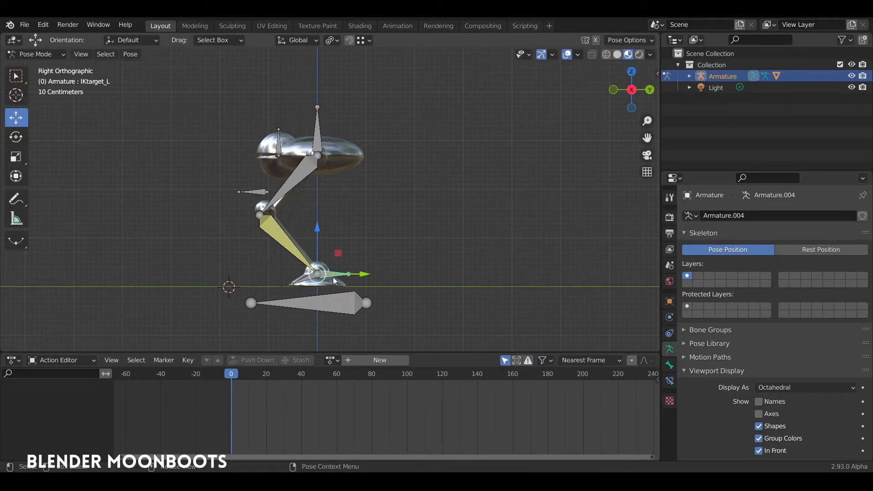
pyautogui.moveTo(331, 279); pyautogui.dragTo(261, 278)
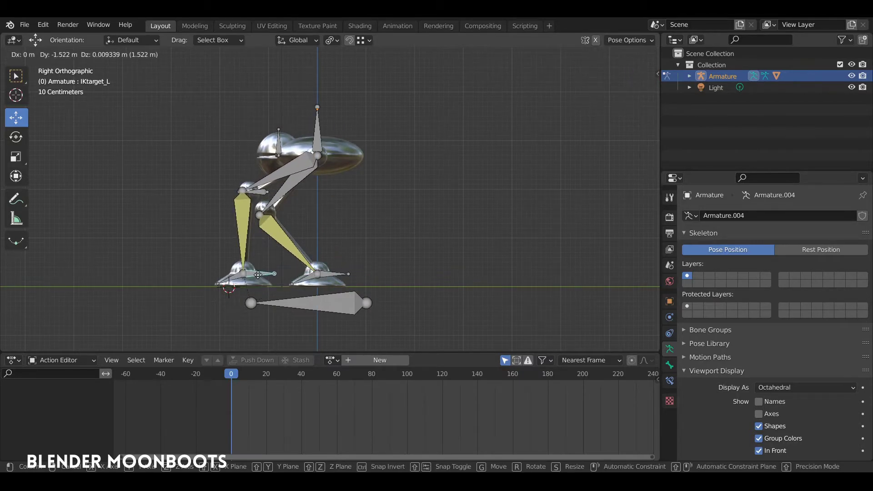
pyautogui.click(323, 275)
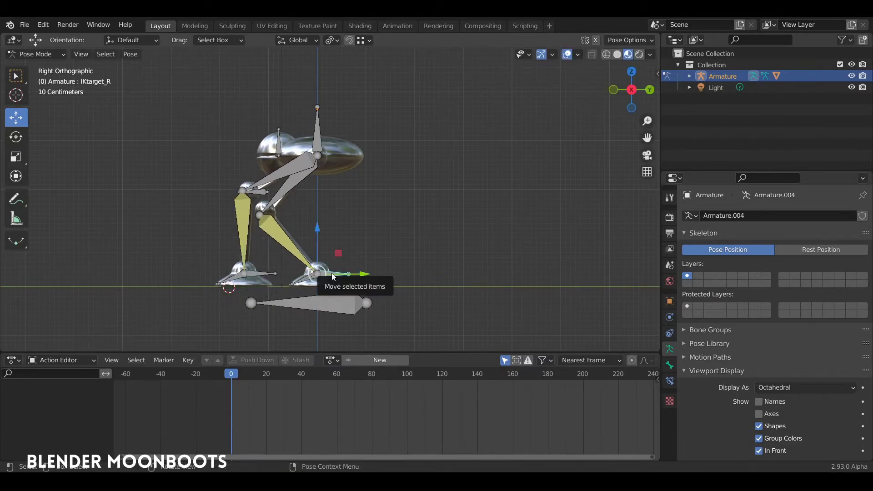
pyautogui.moveTo(332, 273); pyautogui.dragTo(418, 274)
pyautogui.click(314, 142)
pyautogui.moveTo(318, 143); pyautogui.dragTo(311, 154)
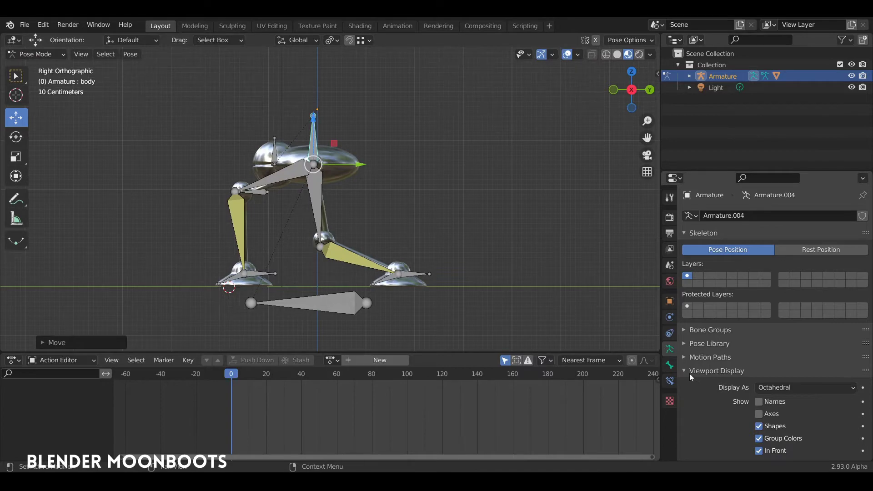
# - Show bone names, select all bones, and key Location, Rotation & Scale at frame 0
pyautogui.click(759, 402)
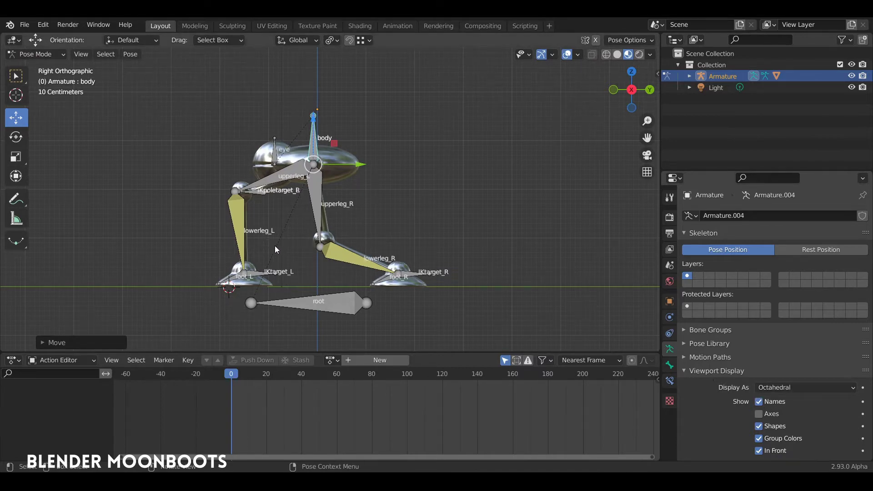
pyautogui.press('a')
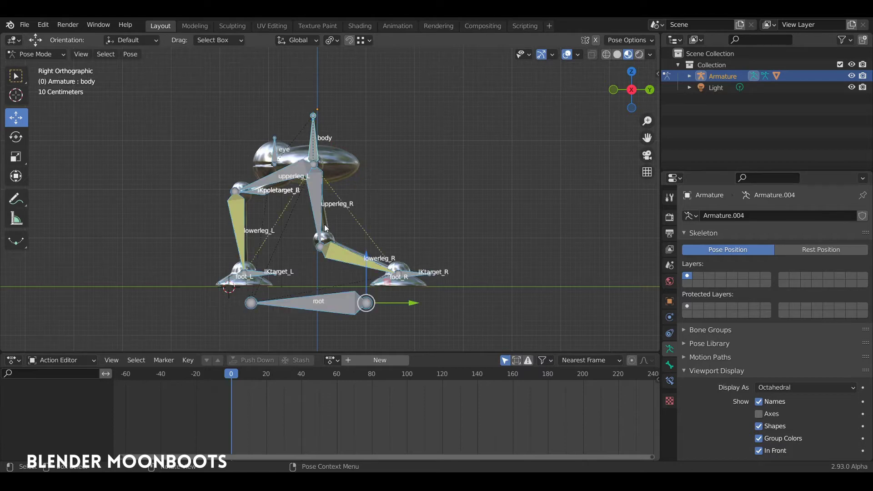
pyautogui.press('i')
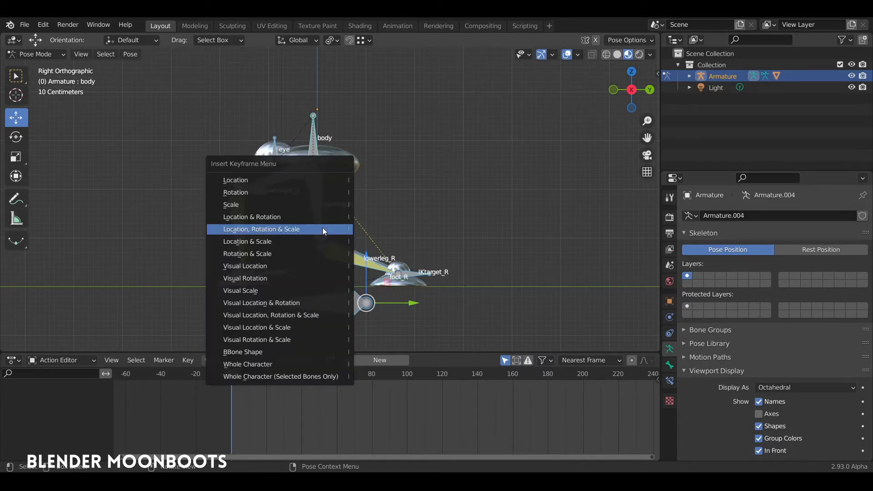
pyautogui.click(319, 230)
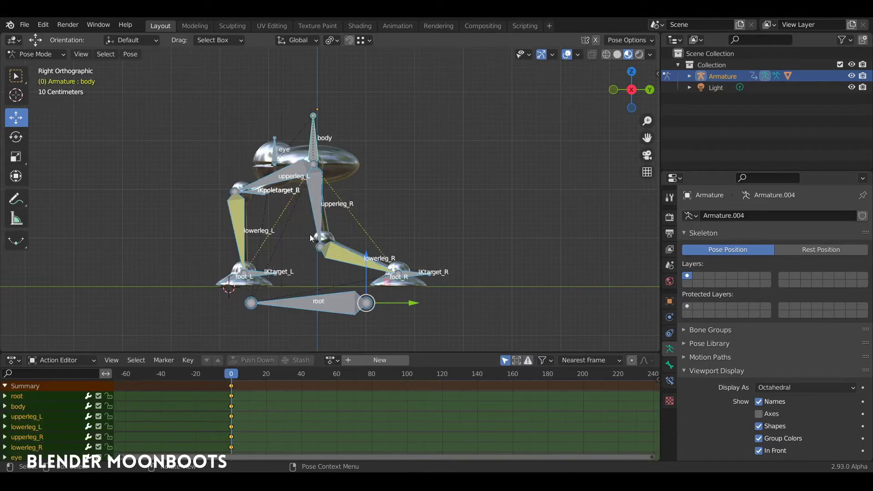
pyautogui.keyDown('shift'); pyautogui.rightClick(207, 285); pyautogui.keyUp('shift')
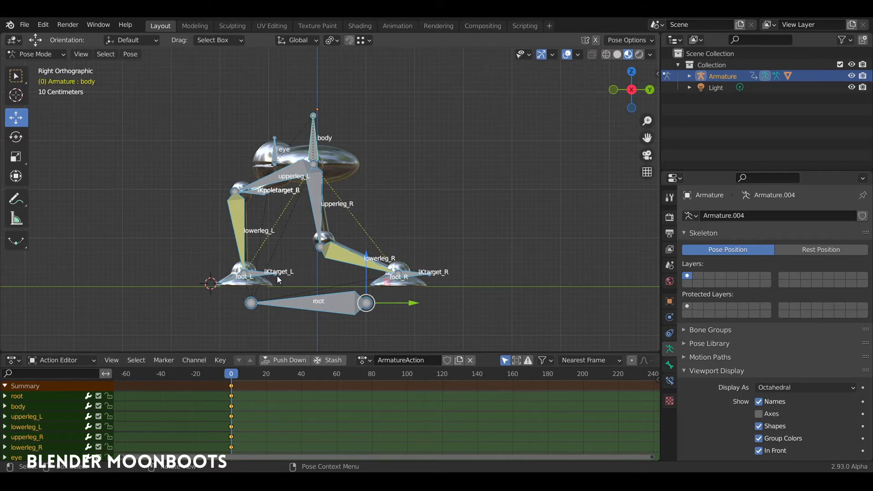
# - Paste the copied pose mirrored at frame 20, shifting the rig about 3.16 m along Y
pyautogui.hotkey('ctrl', 'c')
pyautogui.moveTo(234, 375)
pyautogui.mouseDown()
pyautogui.moveTo(266, 384)
pyautogui.moveTo(273, 373)
pyautogui.mouseUp()
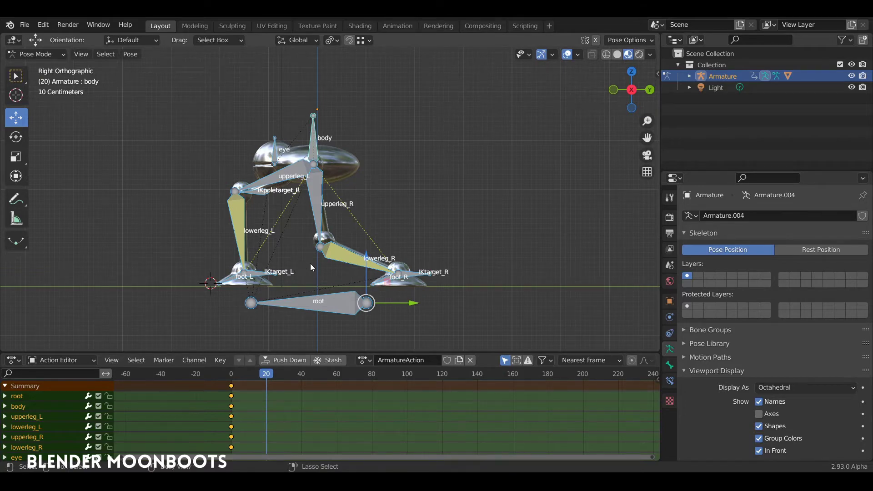
pyautogui.hotkey('ctrl', 'shift', 'v')
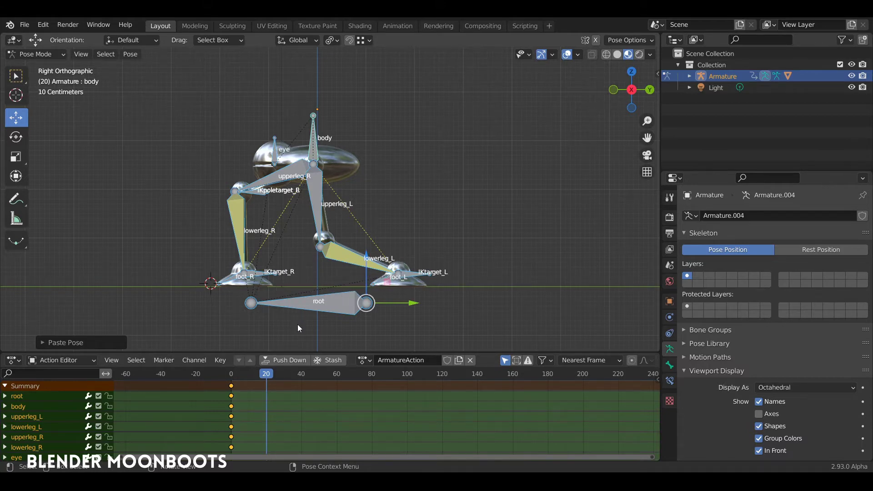
pyautogui.moveTo(411, 305); pyautogui.dragTo(248, 315)
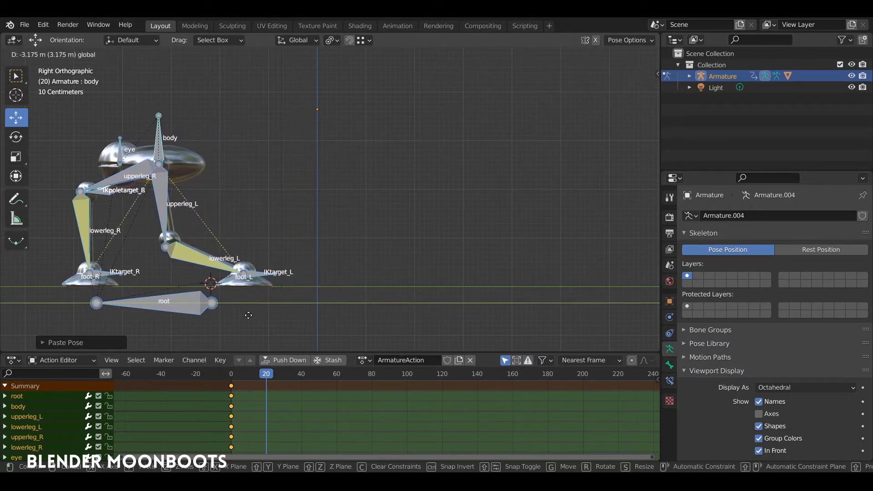
pyautogui.moveTo(248, 315); pyautogui.dragTo(249, 316)
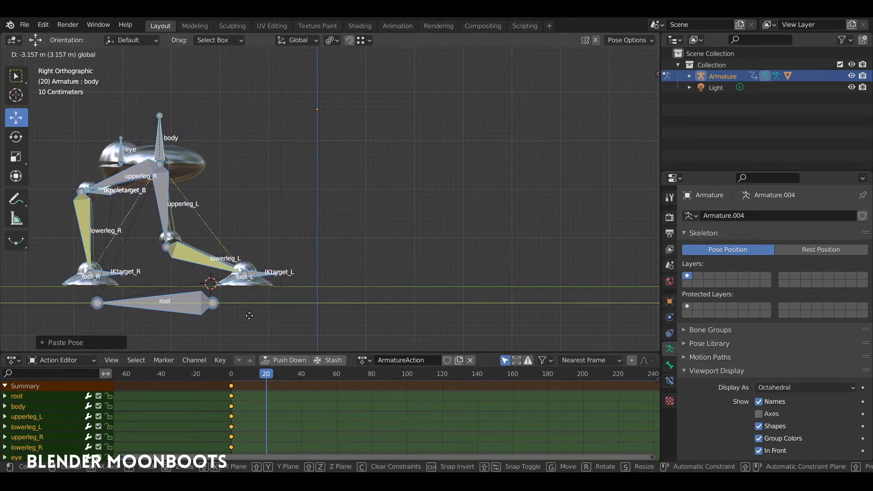
pyautogui.click(250, 315)
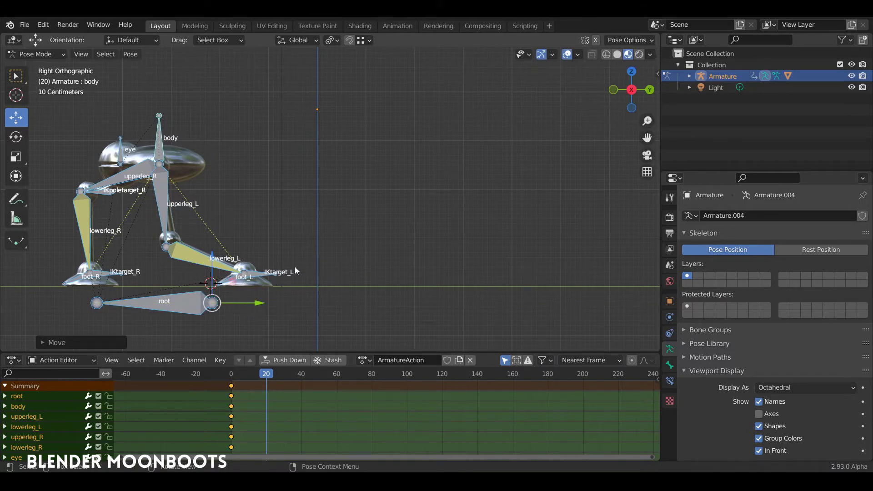
# - Key location, rotation and scale on all bones at frame 20, then scrub to check
pyautogui.press('i')
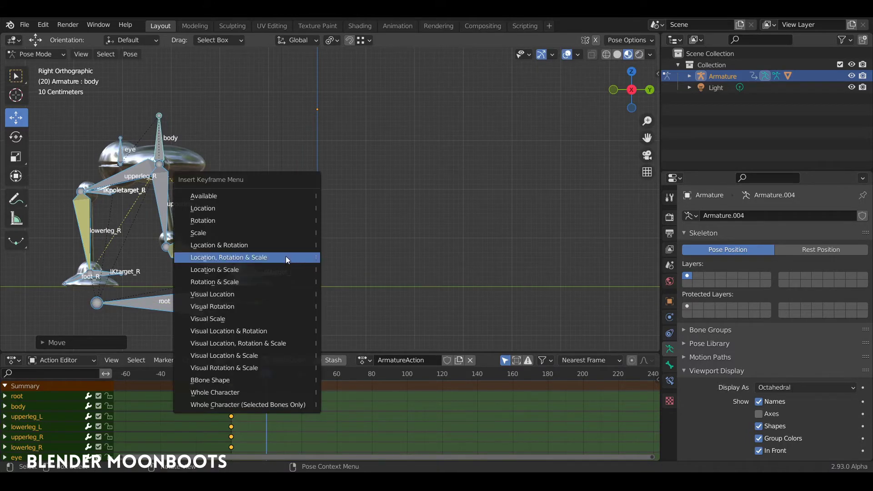
pyautogui.click(286, 257)
pyautogui.moveTo(266, 380)
pyautogui.mouseDown()
pyautogui.moveTo(226, 380)
pyautogui.moveTo(251, 384)
pyautogui.moveTo(226, 389)
pyautogui.moveTo(267, 390)
pyautogui.mouseUp()
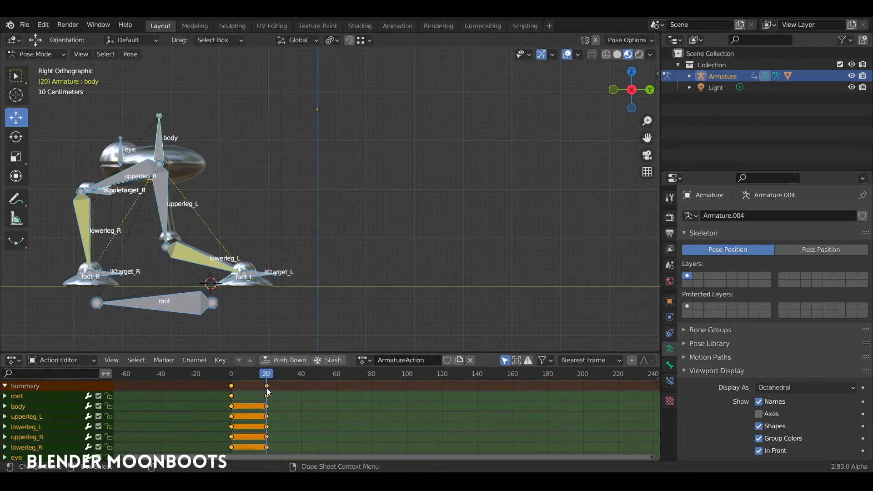
# - At frame 40, paste the flipped starting pose about 6.32 m forward and key all channels
pyautogui.click(180, 290)
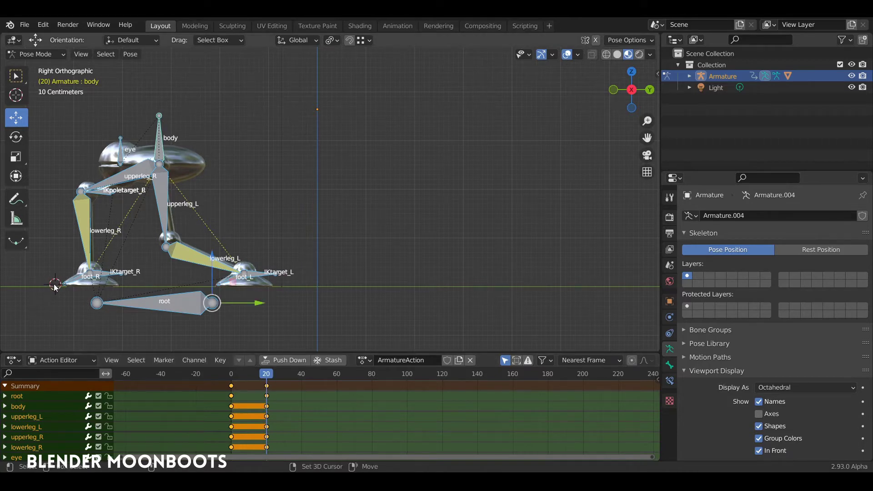
pyautogui.moveTo(270, 377); pyautogui.dragTo(302, 384)
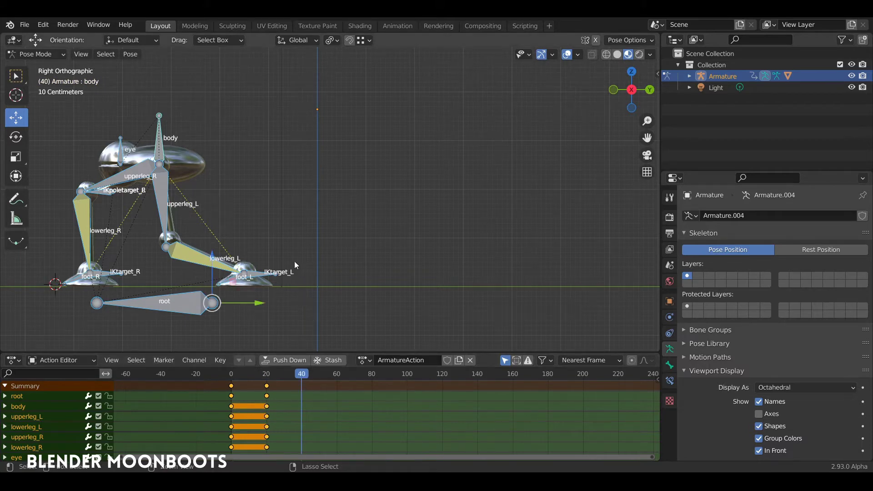
pyautogui.moveTo(300, 254)
pyautogui.keyDown('shift'); pyautogui.mouseDown(button='middle')
pyautogui.moveTo(532, 256)
pyautogui.moveTo(523, 250)
pyautogui.mouseUp(button='middle'); pyautogui.keyUp('shift')
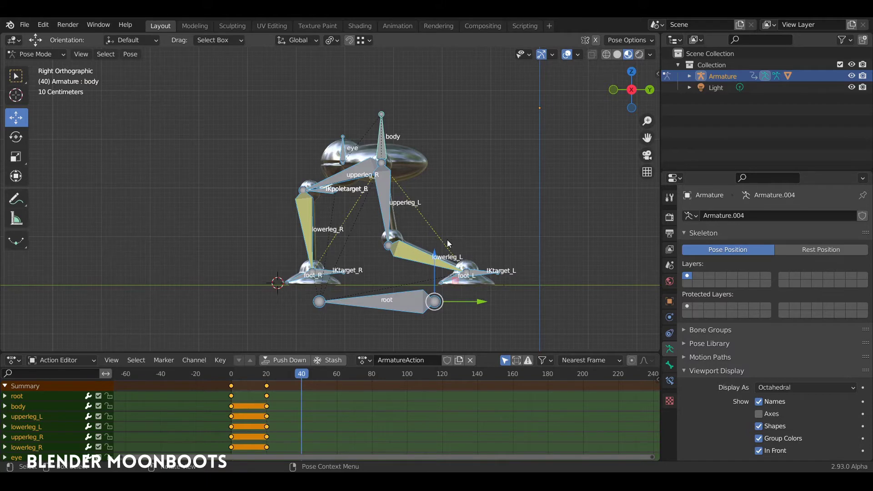
pyautogui.hotkey('ctrl', 'shift', 'v')
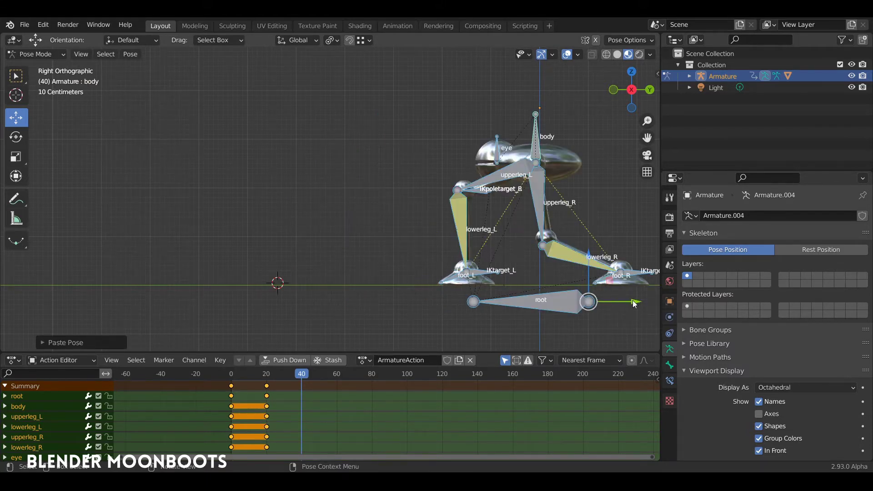
pyautogui.moveTo(633, 304); pyautogui.dragTo(324, 316)
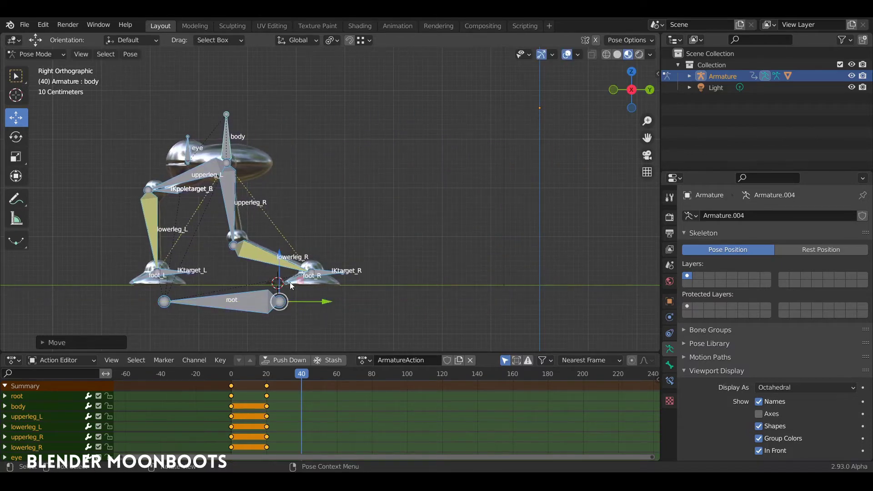
pyautogui.press('i')
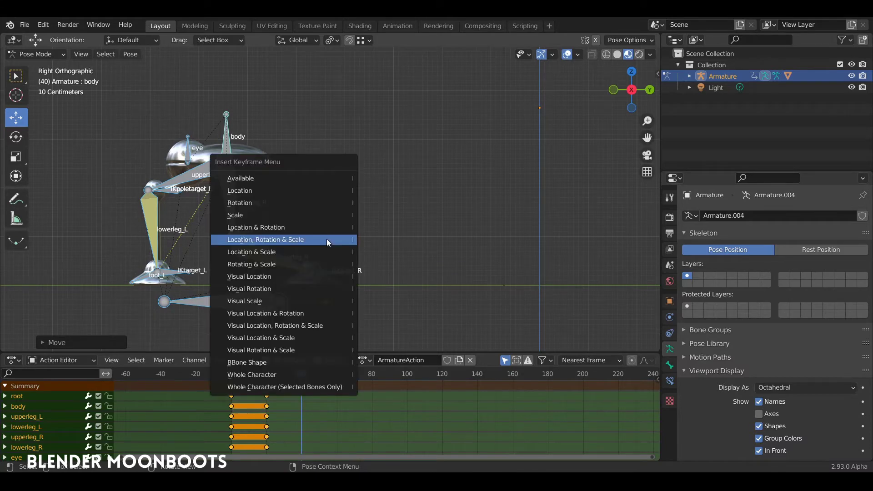
pyautogui.click(327, 239)
pyautogui.moveTo(301, 386); pyautogui.dragTo(228, 389)
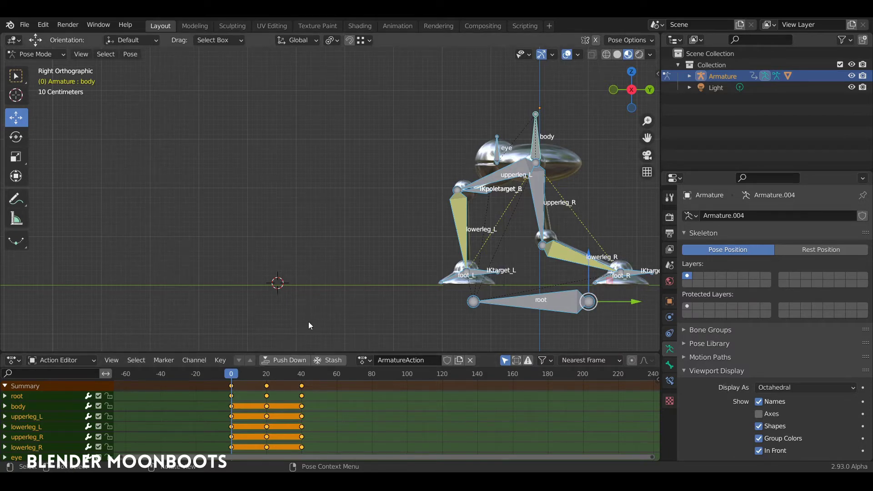
# - Review playback and the Graph Editor curves, then set the walk keys to Linear interpolation
pyautogui.press('space')
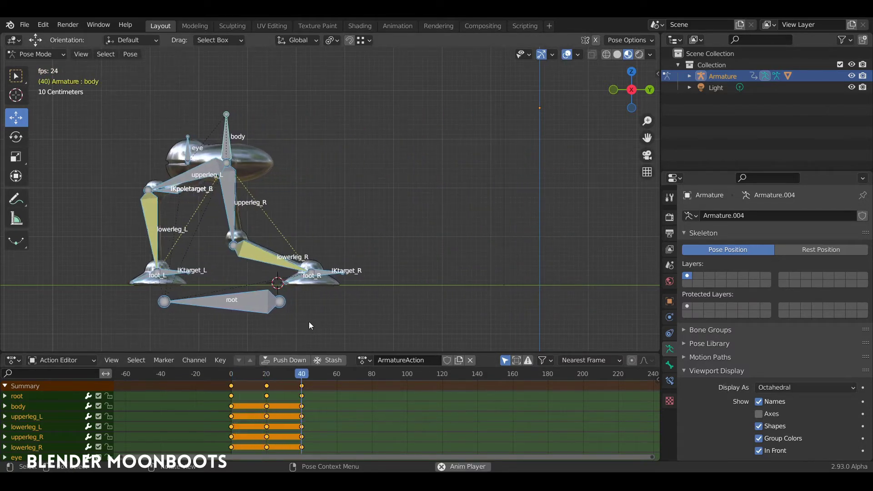
pyautogui.press('space')
pyautogui.moveTo(302, 386)
pyautogui.mouseDown()
pyautogui.moveTo(239, 380)
pyautogui.moveTo(230, 387)
pyautogui.moveTo(305, 399)
pyautogui.moveTo(235, 409)
pyautogui.moveTo(213, 399)
pyautogui.mouseUp()
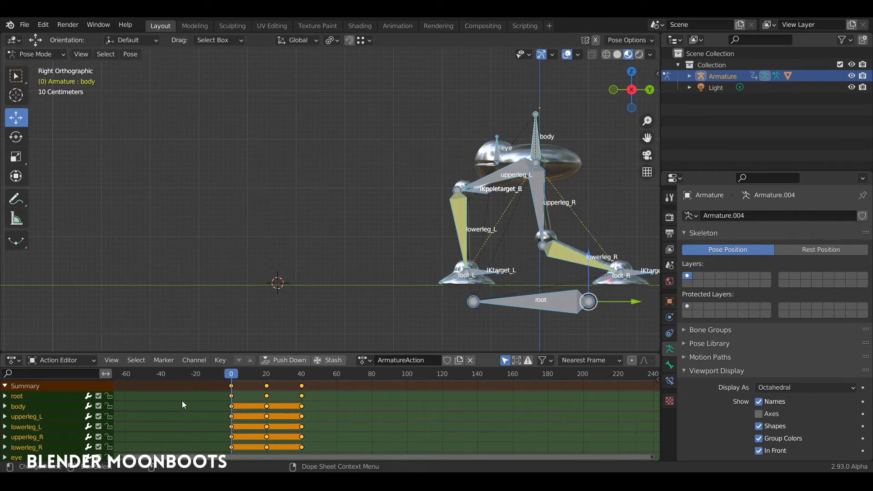
pyautogui.hotkey('ctrl', 'Tab')
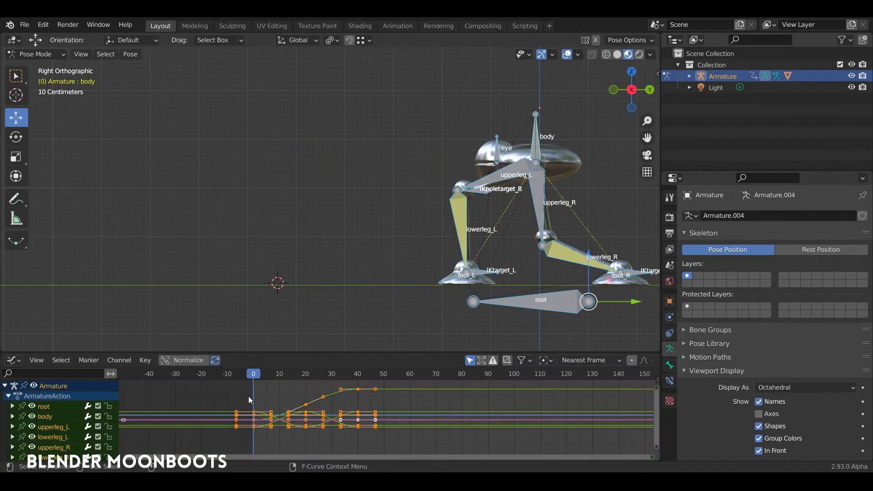
pyautogui.scroll(-2, 285, 394)
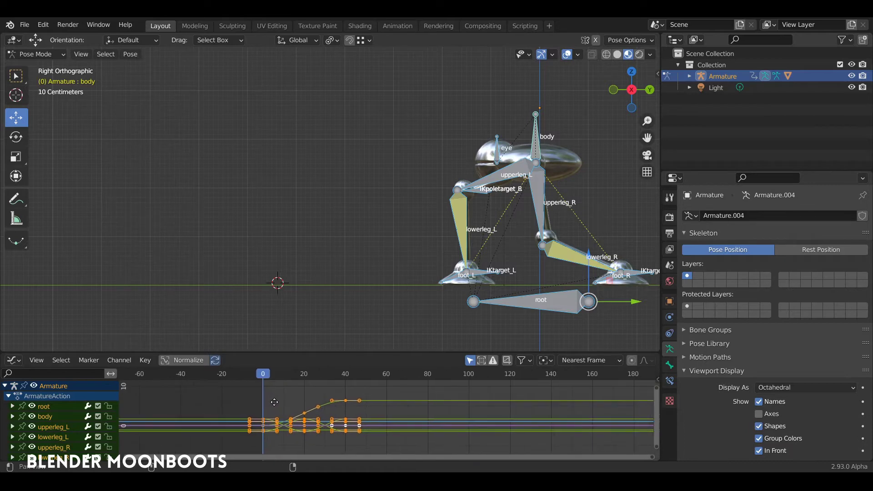
pyautogui.hotkey('ctrl', 'Tab')
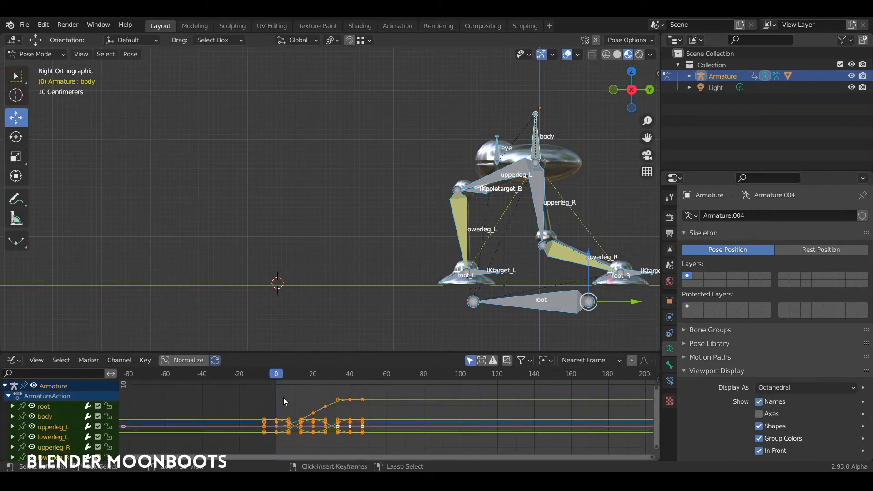
pyautogui.press('t')
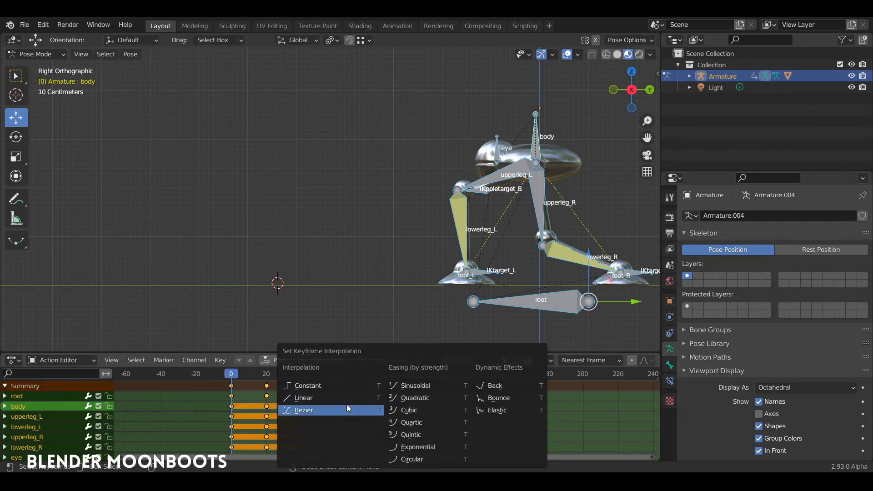
pyautogui.click(312, 399)
pyautogui.moveTo(248, 374)
pyautogui.mouseDown()
pyautogui.moveTo(304, 385)
pyautogui.moveTo(236, 388)
pyautogui.mouseUp()
# - At frame 10, lift and tilt the IKtarget_R foot control in the right side view
pyautogui.press('space')
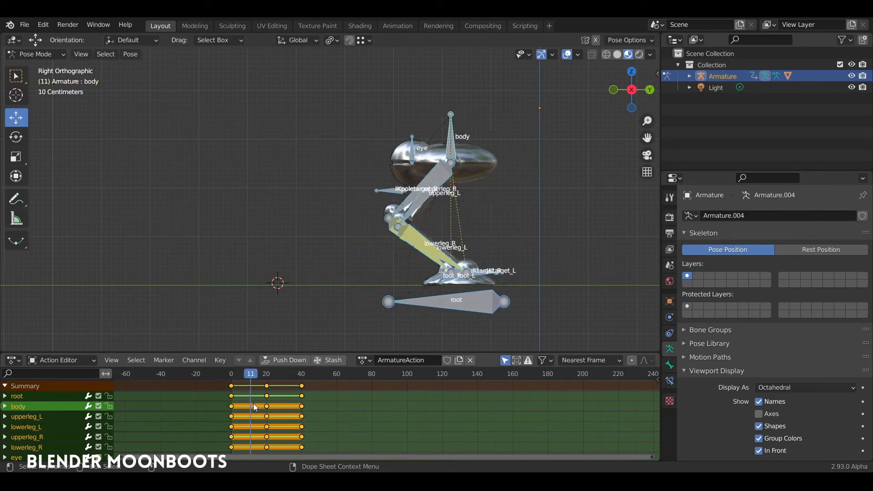
pyautogui.press('space')
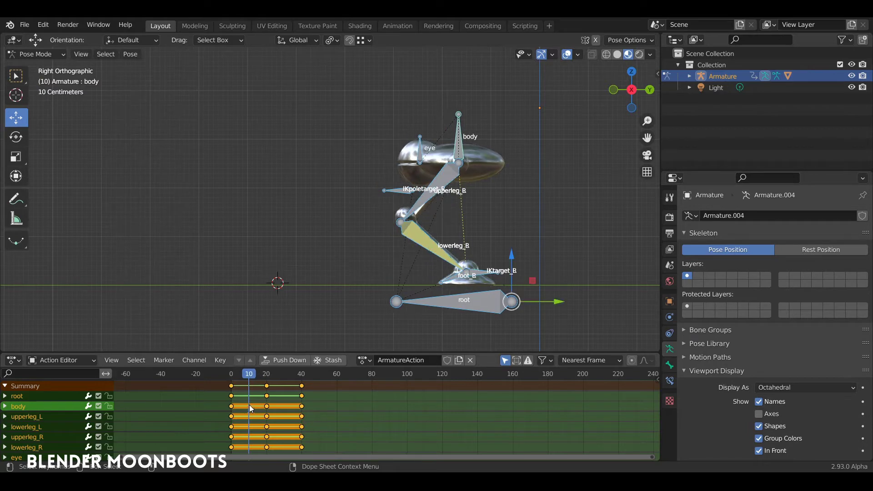
pyautogui.press('Left')
pyautogui.moveTo(340, 244); pyautogui.dragTo(377, 237, button='middle')
pyautogui.click(415, 256)
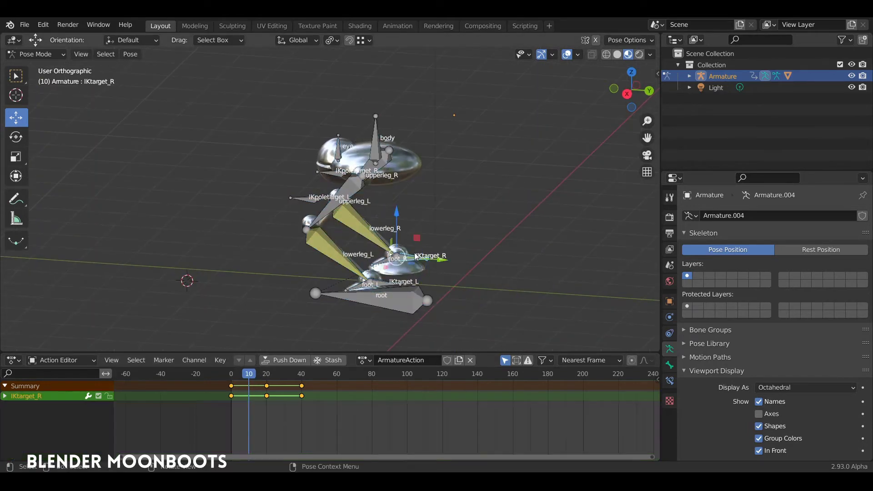
pyautogui.press('KP_3')
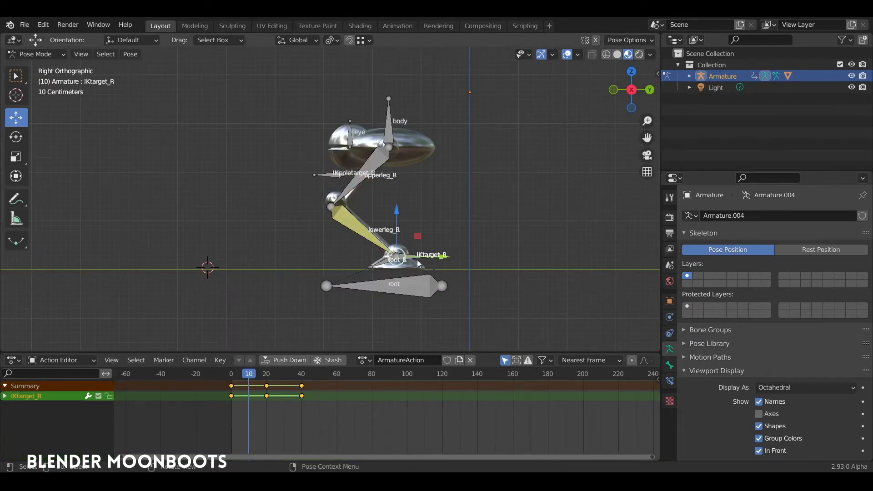
pyautogui.moveTo(418, 264); pyautogui.dragTo(437, 225)
pyautogui.press('r')
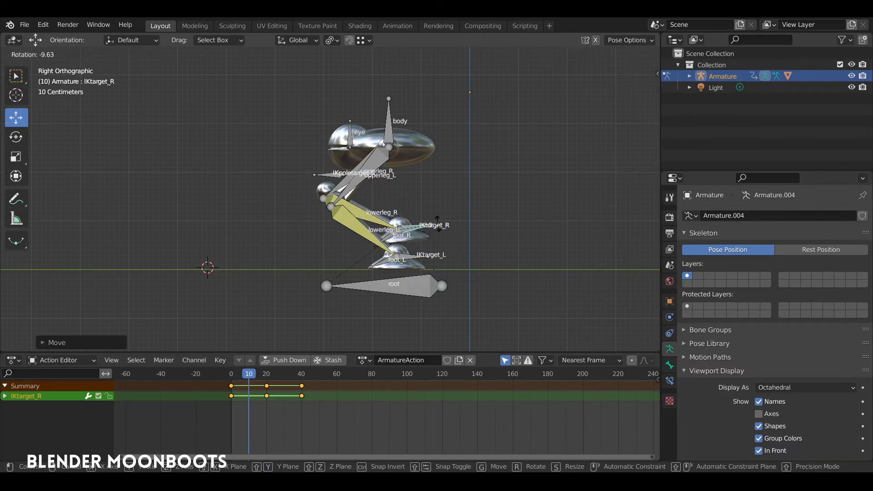
pyautogui.click(442, 216)
# - Raise the body about 0.99 m, key all bones at frame 10, then deselect the root
pyautogui.click(390, 130)
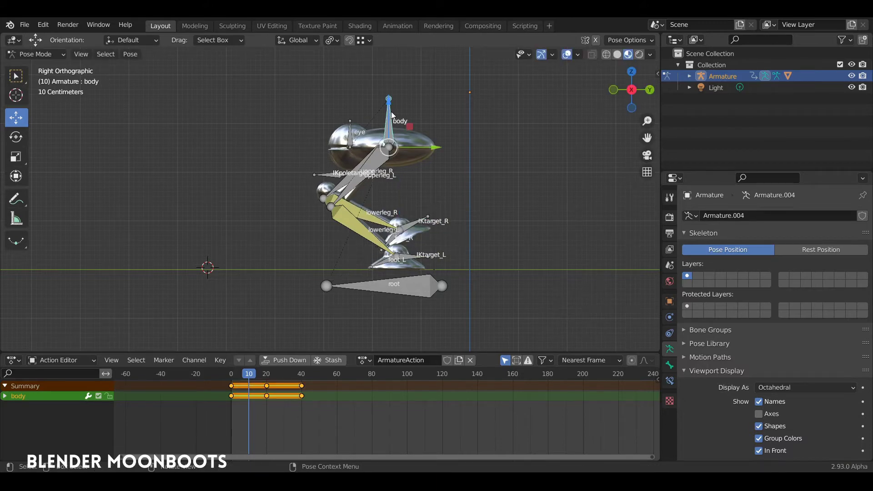
pyautogui.moveTo(391, 111); pyautogui.dragTo(403, 48)
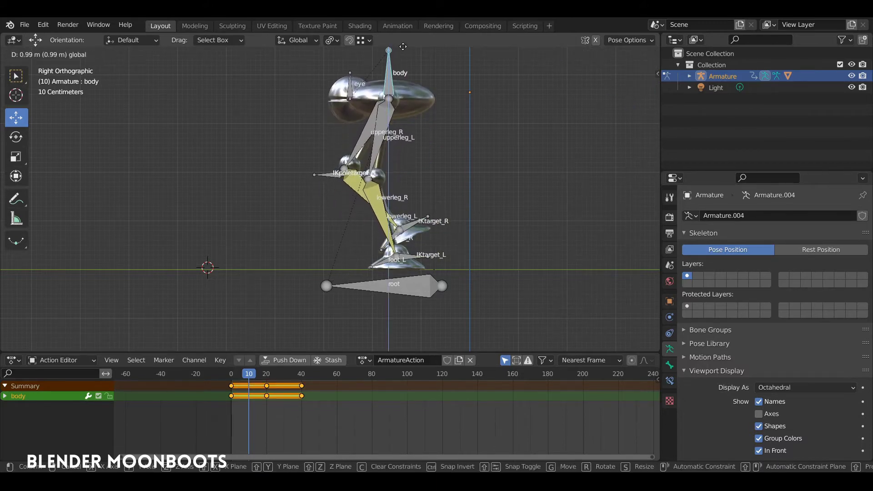
pyautogui.click(403, 45)
pyautogui.press('a')
pyautogui.press('i')
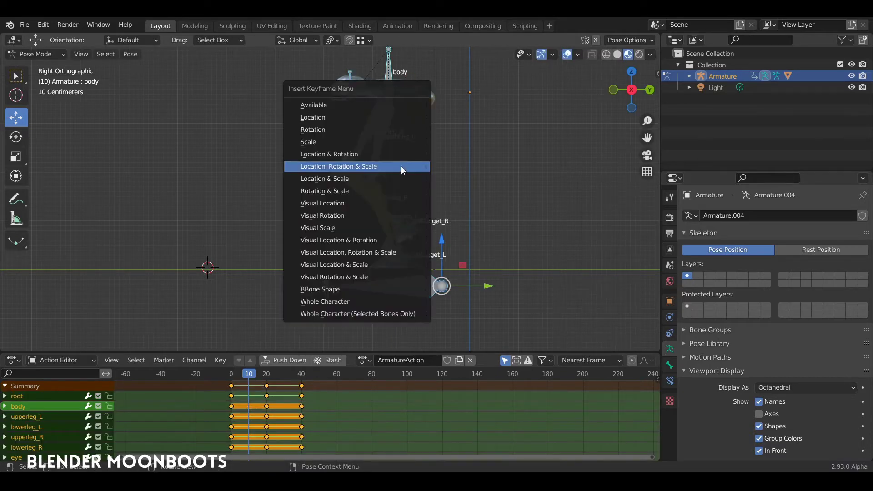
pyautogui.click(400, 167)
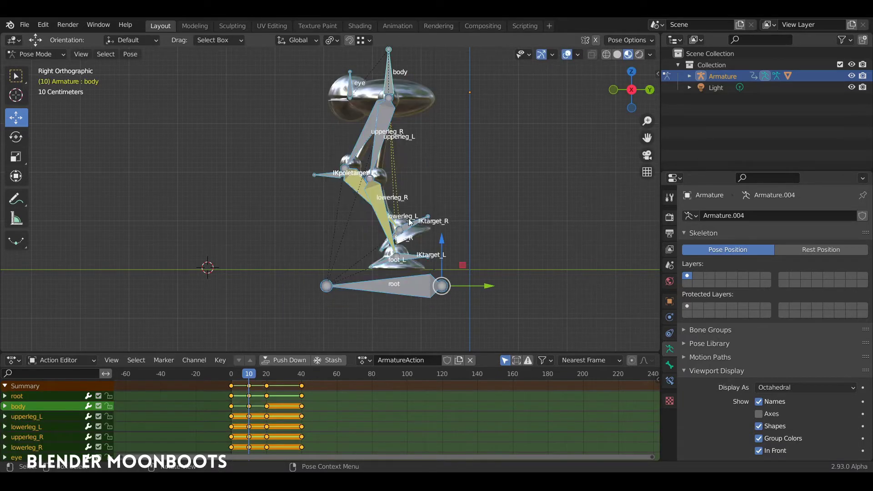
pyautogui.keyDown('shift'); pyautogui.click(397, 288); pyautogui.keyUp('shift')
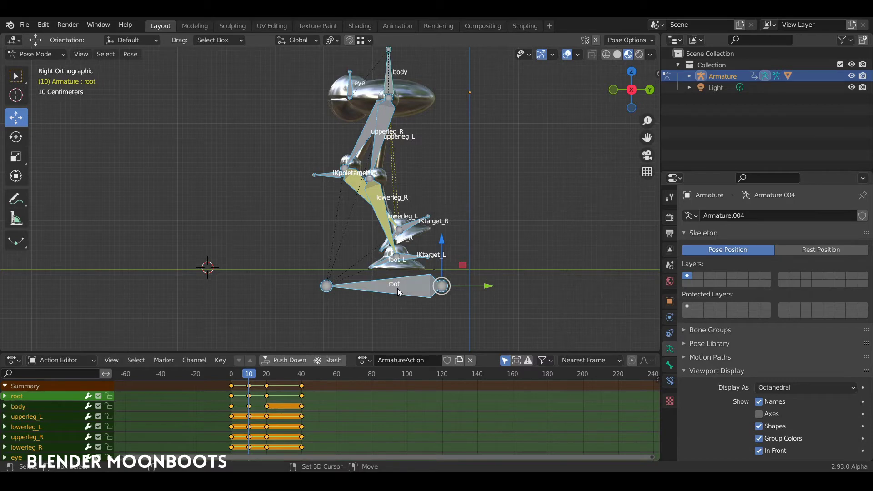
pyautogui.keyDown('shift'); pyautogui.click(398, 287); pyautogui.keyUp('shift')
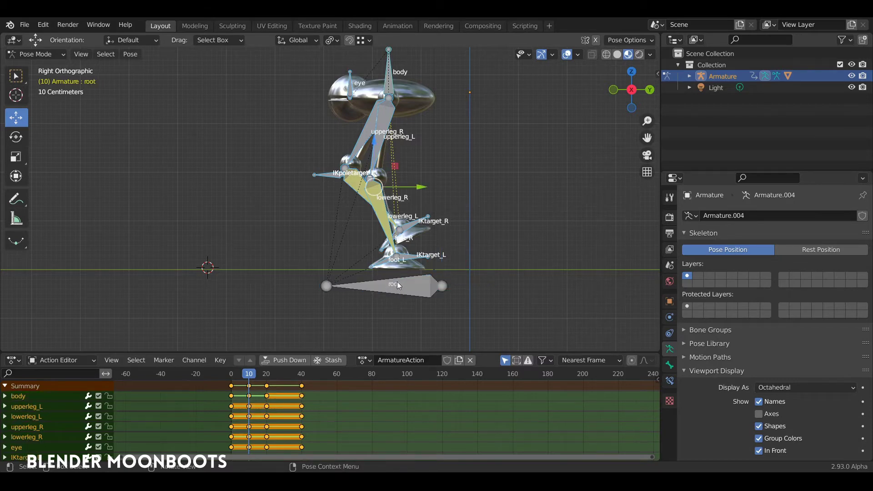
# - Paste the copied passing pose at frame 30, key all bones, and play the walk through
pyautogui.hotkey('ctrl', 'c')
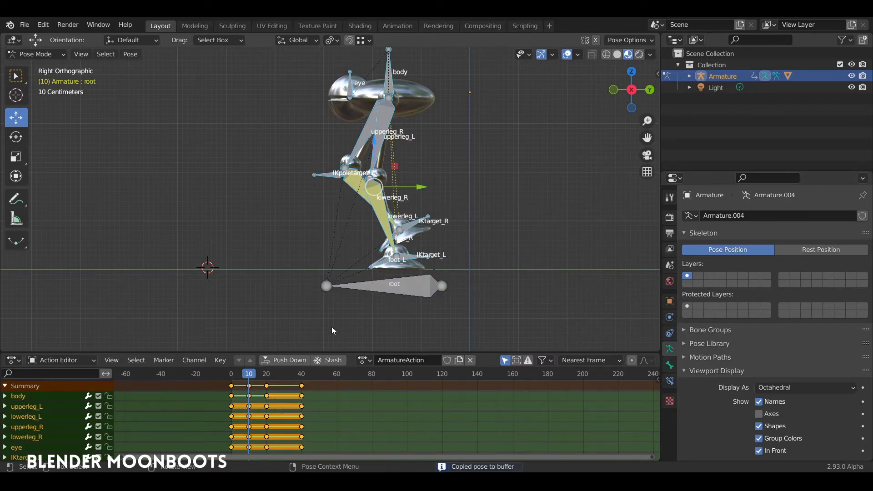
pyautogui.moveTo(253, 375); pyautogui.dragTo(284, 381)
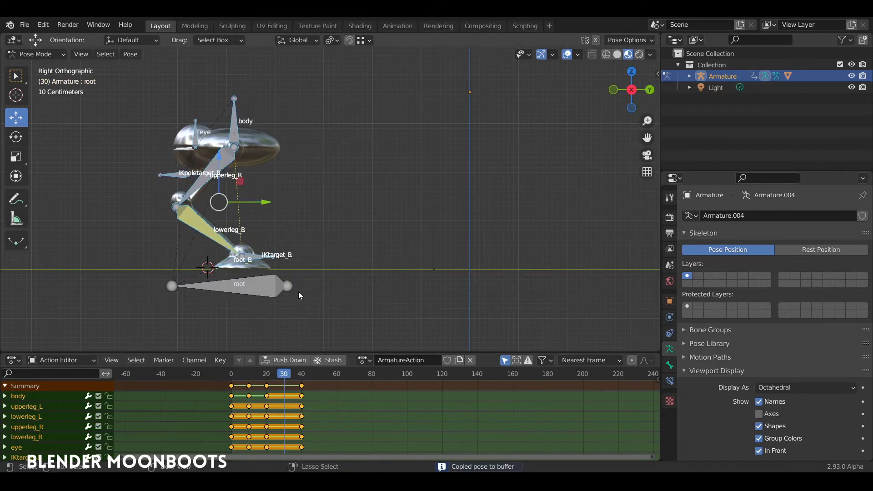
pyautogui.hotkey('ctrl', 'v')
pyautogui.keyDown('shift'); pyautogui.moveTo(333, 220); pyautogui.dragTo(430, 245, button='middle'); pyautogui.keyUp('shift')
pyautogui.press('i')
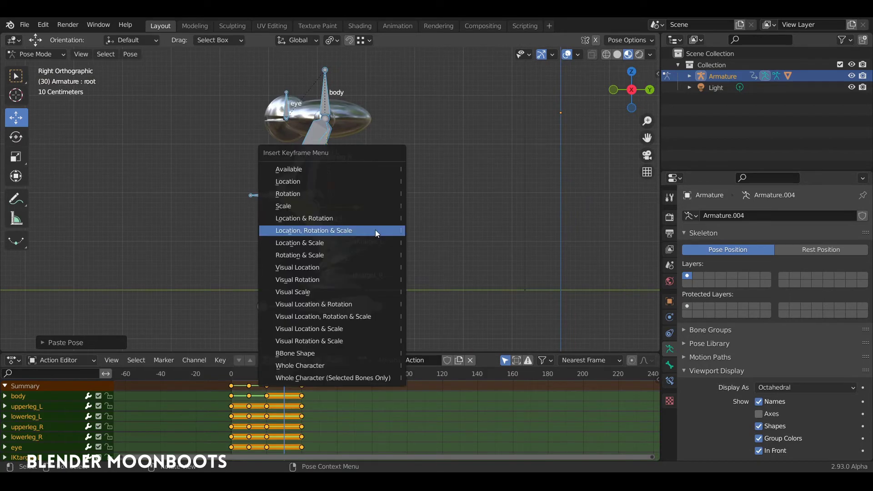
pyautogui.click(370, 230)
pyautogui.press('space')
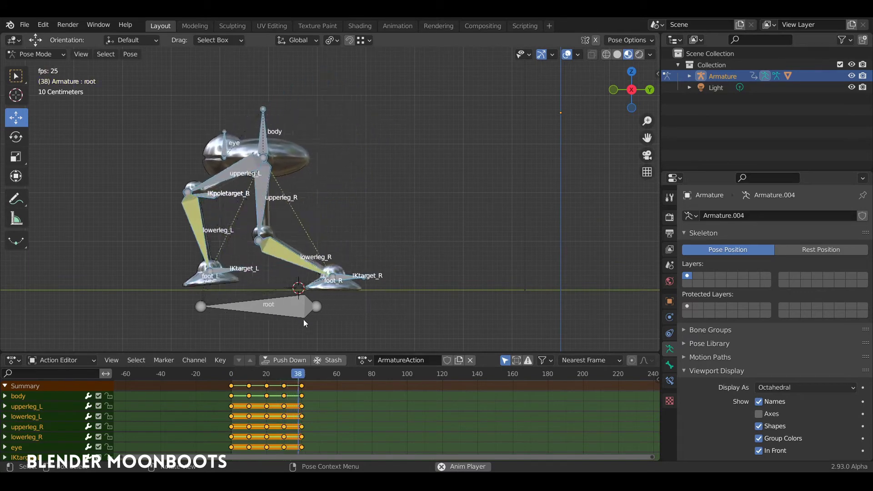
pyautogui.press('space')
pyautogui.moveTo(301, 378)
pyautogui.mouseDown()
pyautogui.moveTo(232, 380)
pyautogui.moveTo(259, 391)
pyautogui.mouseUp()
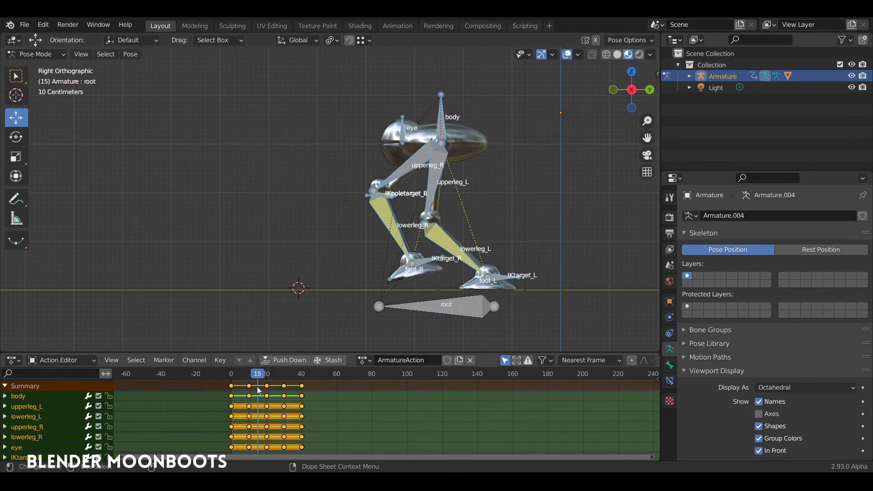
# - Tilt the IKtarget_R foot and key it at frame 15
pyautogui.click(437, 261)
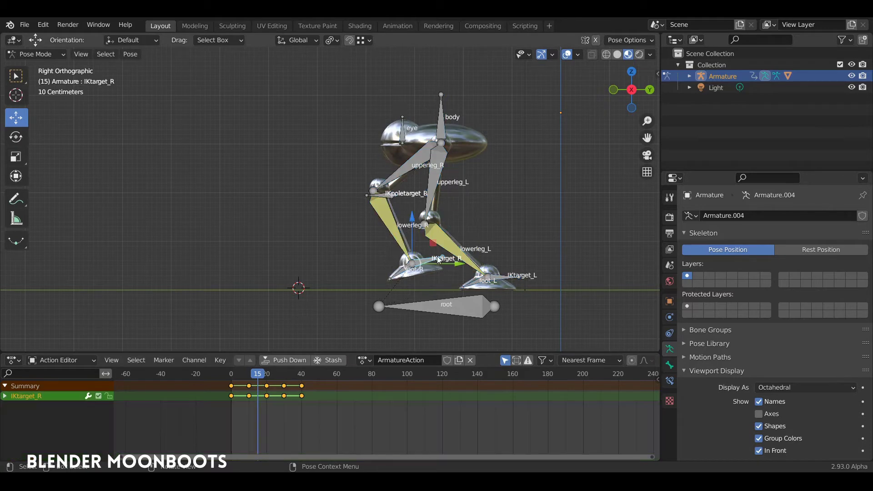
pyautogui.press('r')
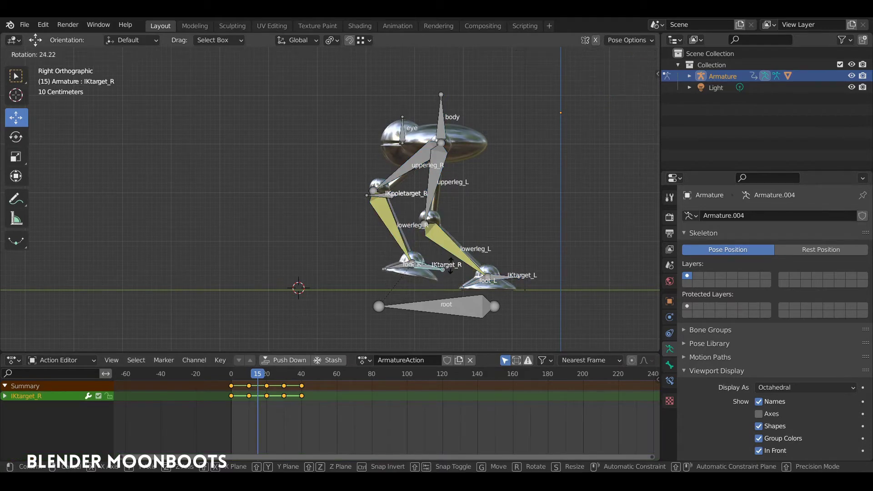
pyautogui.click(451, 265)
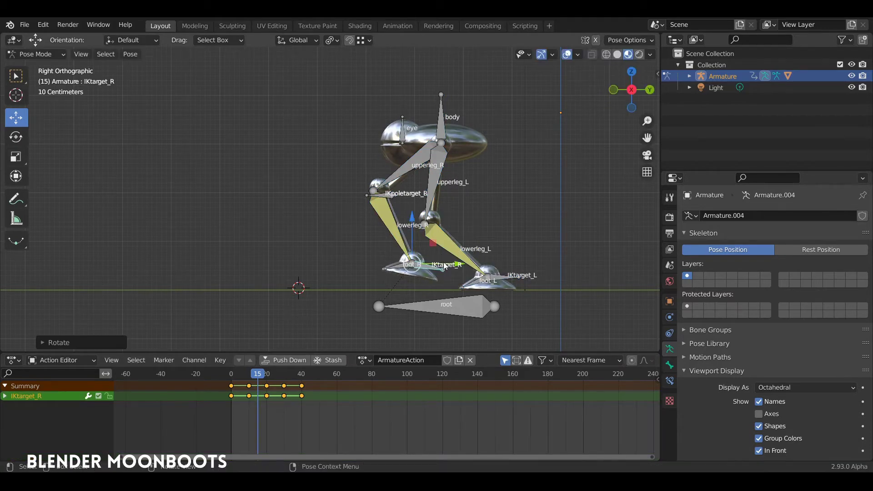
pyautogui.press('i')
pyautogui.click(442, 262)
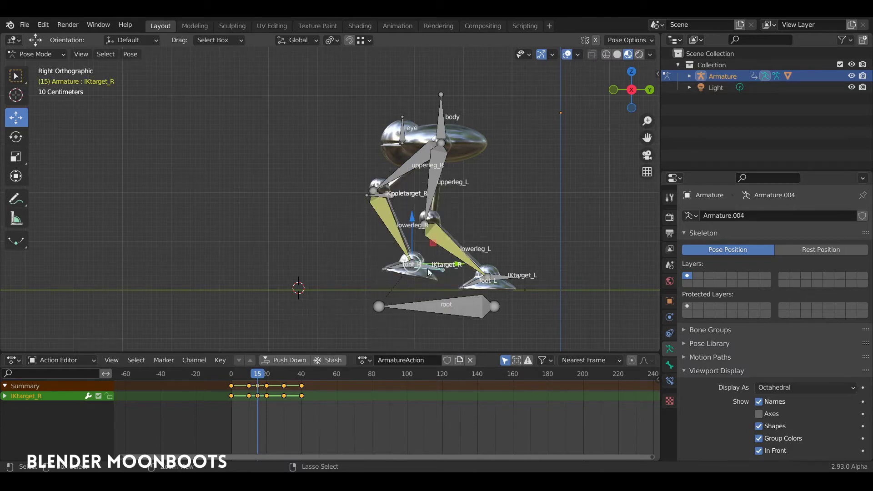
pyautogui.hotkey('ctrl', 'c')
# - Key IKtarget_L at frame 35, then play the walk from frame 0 to check it
pyautogui.moveTo(258, 376); pyautogui.dragTo(294, 385)
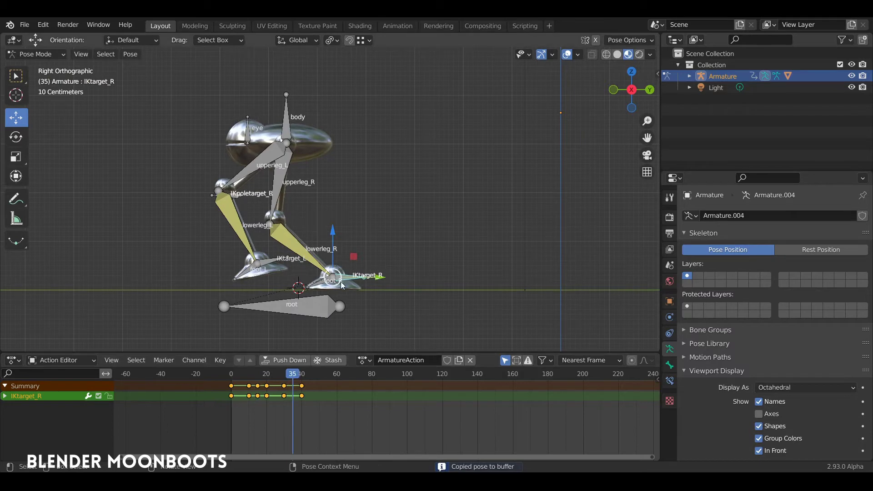
pyautogui.click(282, 265)
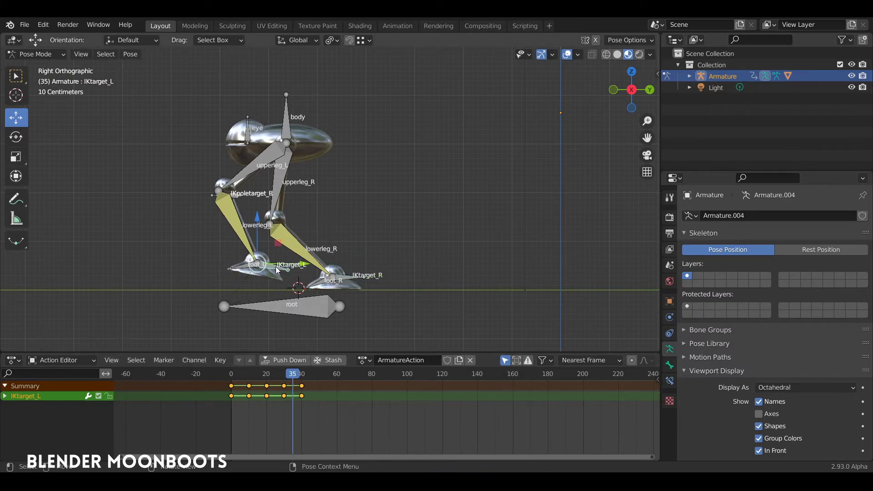
pyautogui.press('i')
pyautogui.click(283, 263)
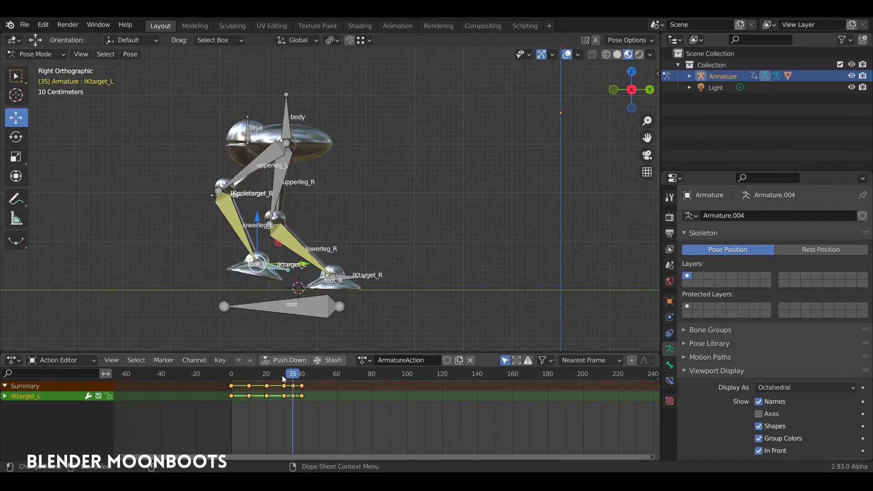
pyautogui.hotkey('shift', 'Left')
pyautogui.press('space')
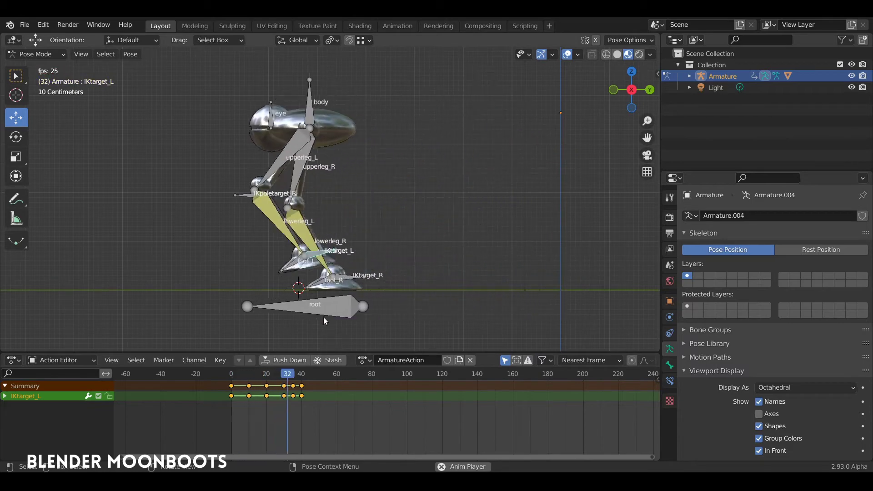
pyautogui.press('space')
pyautogui.hotkey('shift', 'Left')
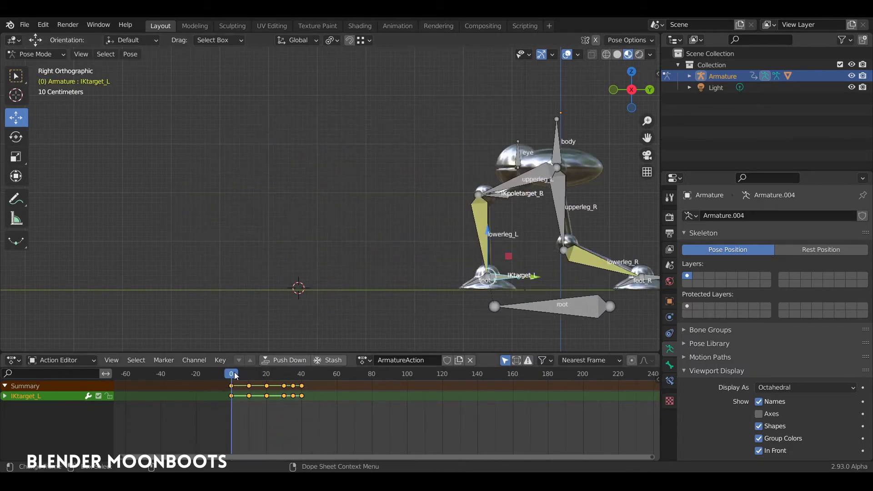
# - Select the robot's root bone and play the walk cycle back from the first frame
pyautogui.keyDown('shift'); pyautogui.moveTo(394, 268); pyautogui.dragTo(345, 259, button='middle'); pyautogui.keyUp('shift')
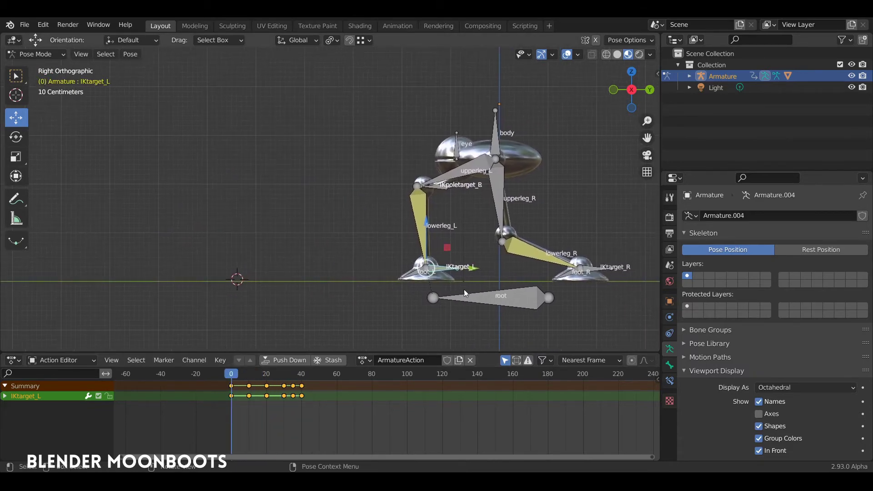
pyautogui.click(507, 293)
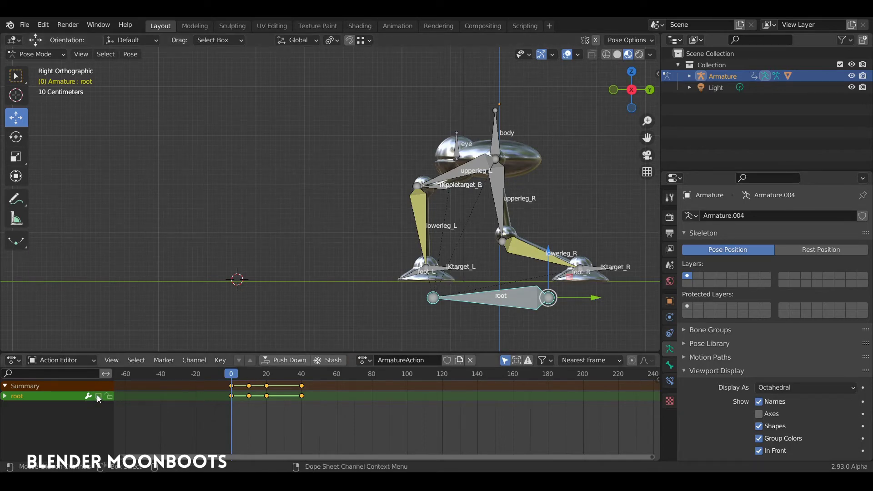
pyautogui.press('space')
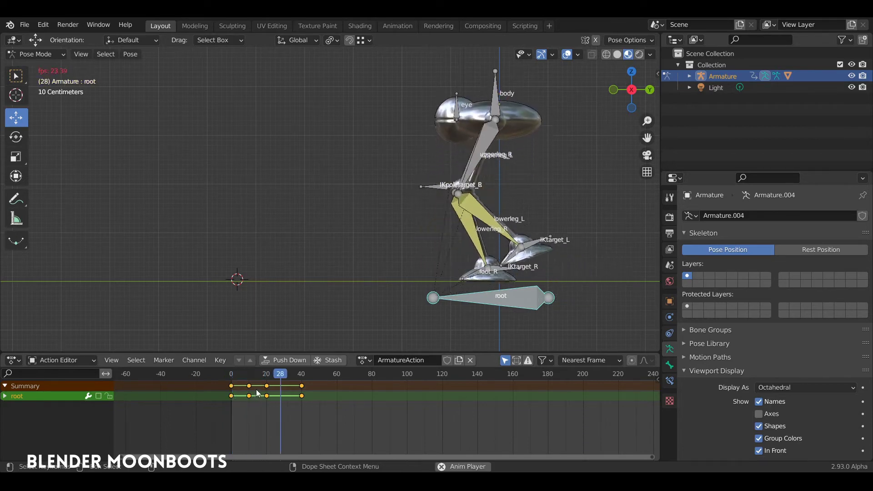
pyautogui.press('space')
pyautogui.hotkey('shift', 'Left')
pyautogui.press('space')
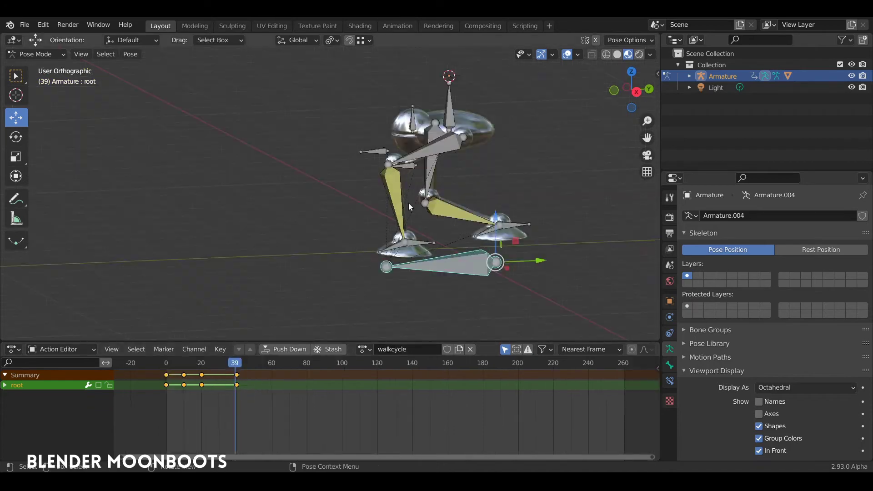
# - Return the armature to Object Mode and split off a Nonlinear Animation editor below the viewport
pyautogui.hotkey('ctrl', 'Tab')
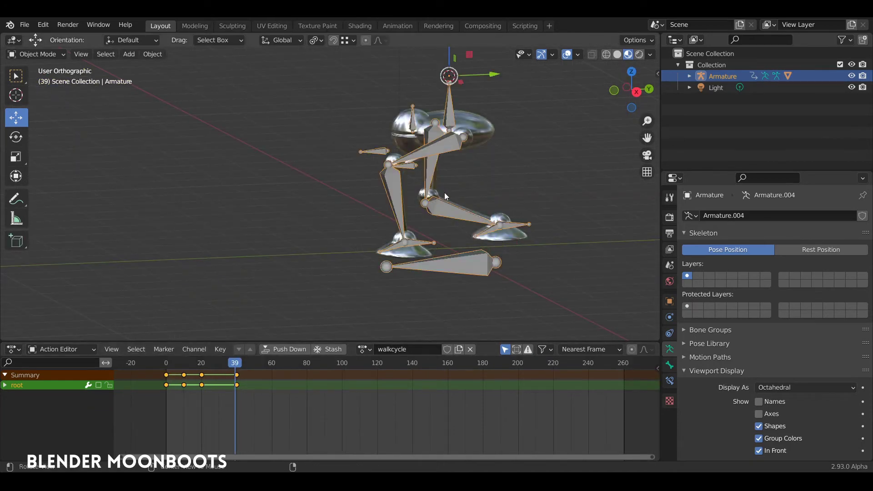
pyautogui.moveTo(441, 196); pyautogui.dragTo(456, 197, button='middle')
pyautogui.scroll(-2, 443, 199)
pyautogui.scroll(-1, 540, 169)
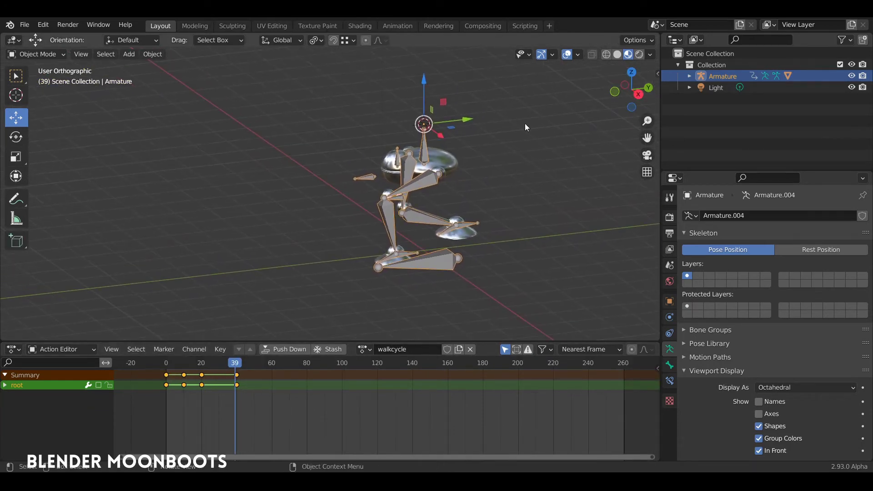
pyautogui.moveTo(659, 36); pyautogui.dragTo(455, 230)
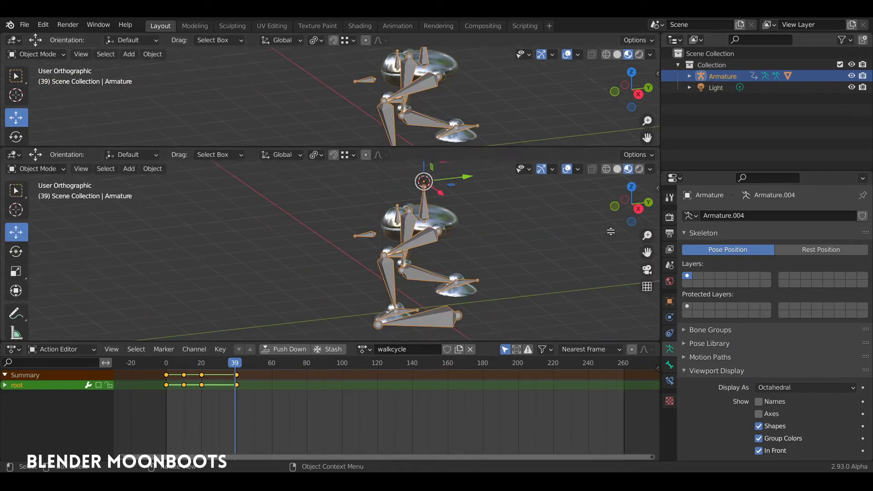
pyautogui.click(13, 248)
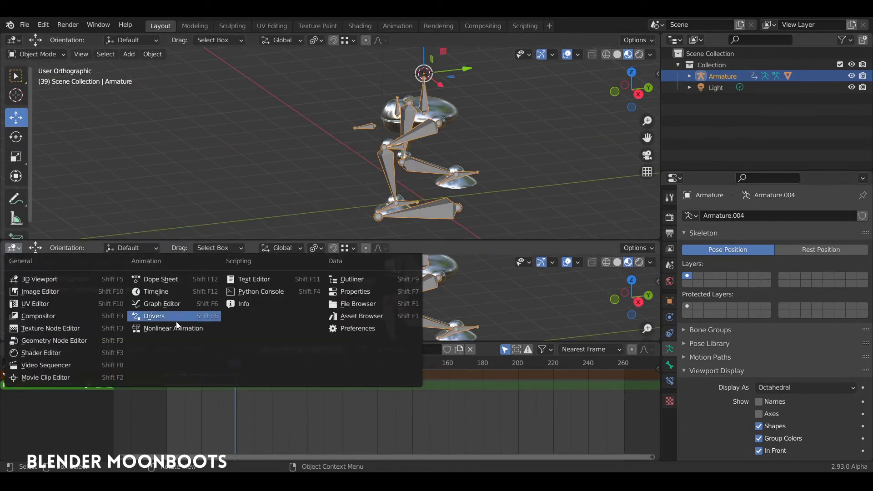
pyautogui.click(179, 329)
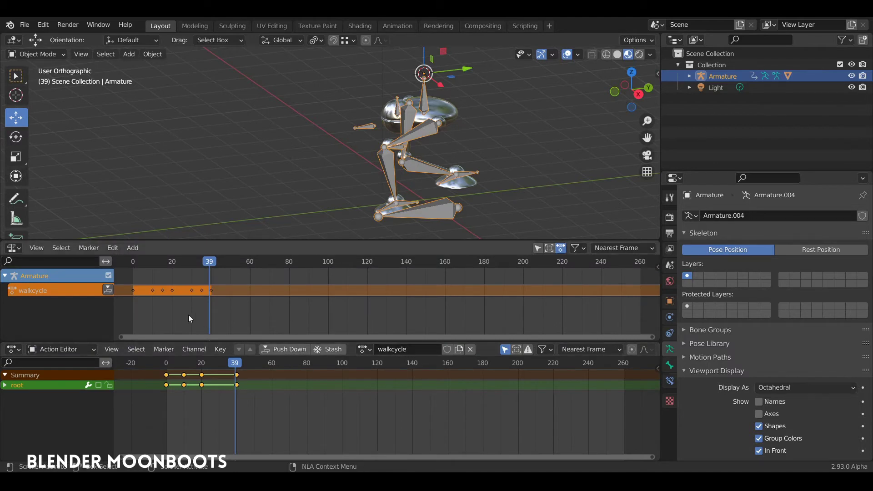
# - Push the walkcycle action down into an NLA strip and play it from frame 0
pyautogui.click(279, 348)
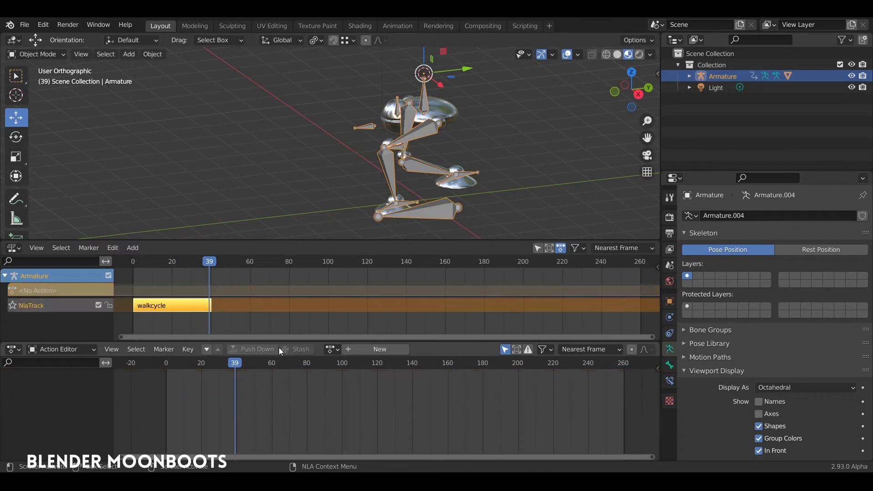
pyautogui.click(177, 371)
pyautogui.moveTo(171, 373); pyautogui.dragTo(165, 369)
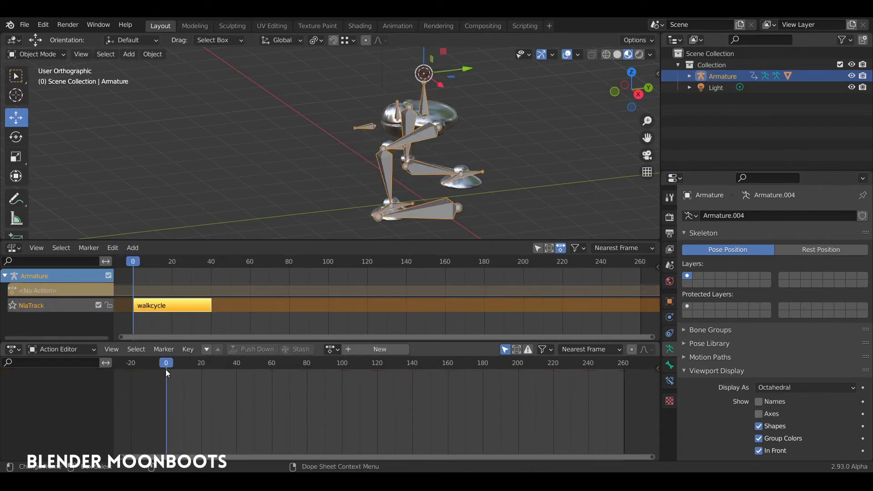
pyautogui.click(332, 349)
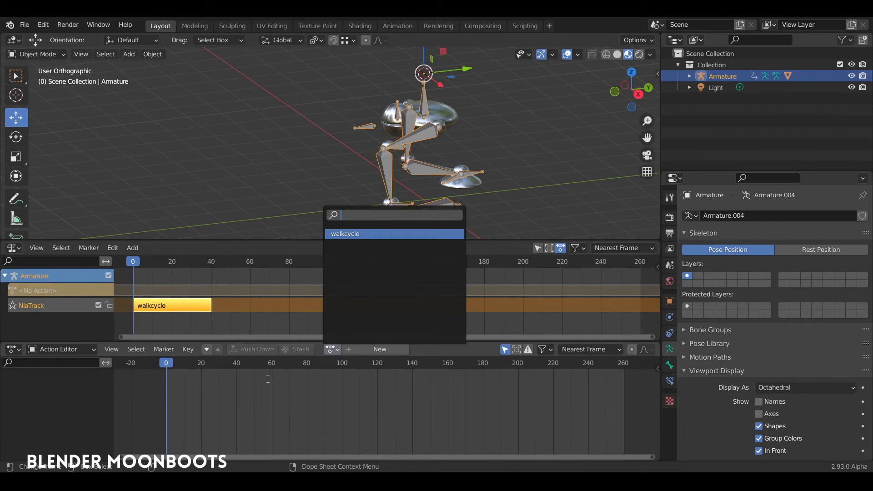
pyautogui.press('space')
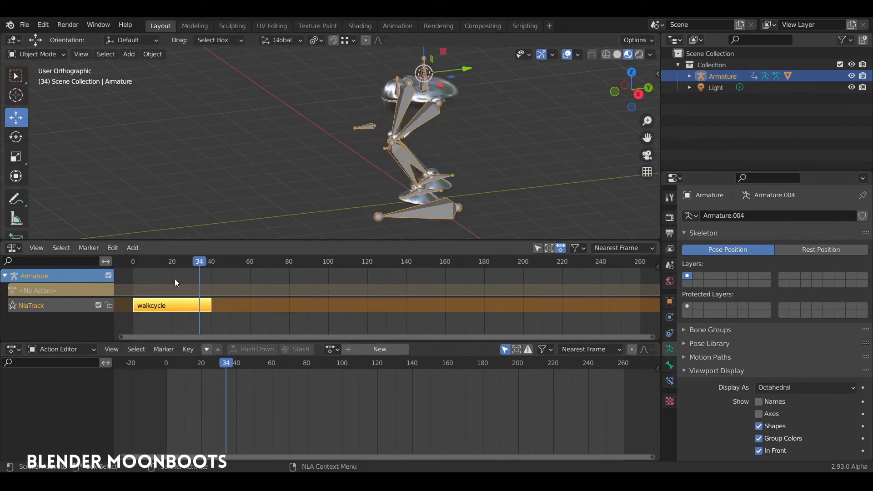
pyautogui.press('Escape')
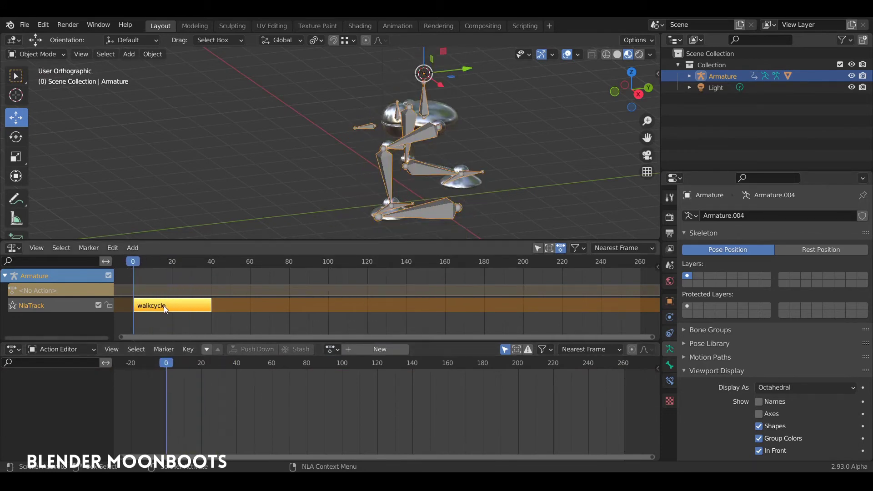
pyautogui.moveTo(138, 261)
pyautogui.mouseDown()
pyautogui.moveTo(182, 269)
pyautogui.moveTo(125, 274)
pyautogui.mouseUp()
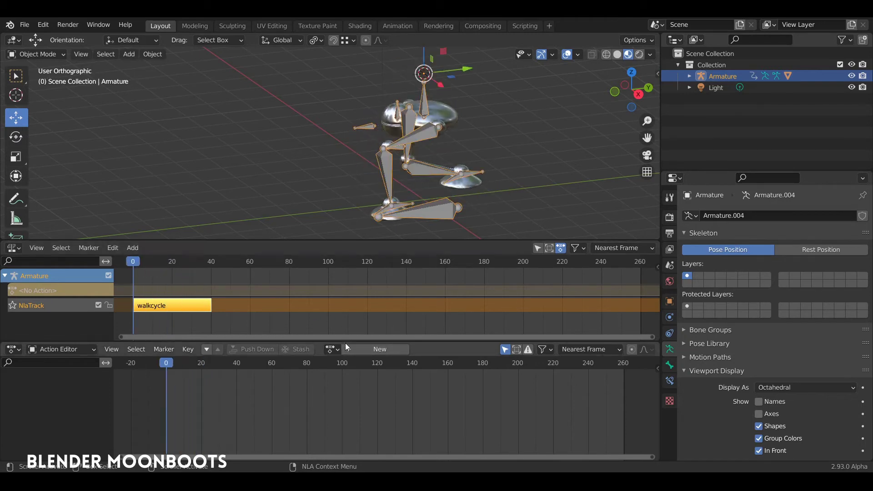
# - Enlarge the NLA area and show the strip's Action Clip panel in the sidebar
pyautogui.moveTo(346, 343); pyautogui.dragTo(334, 364)
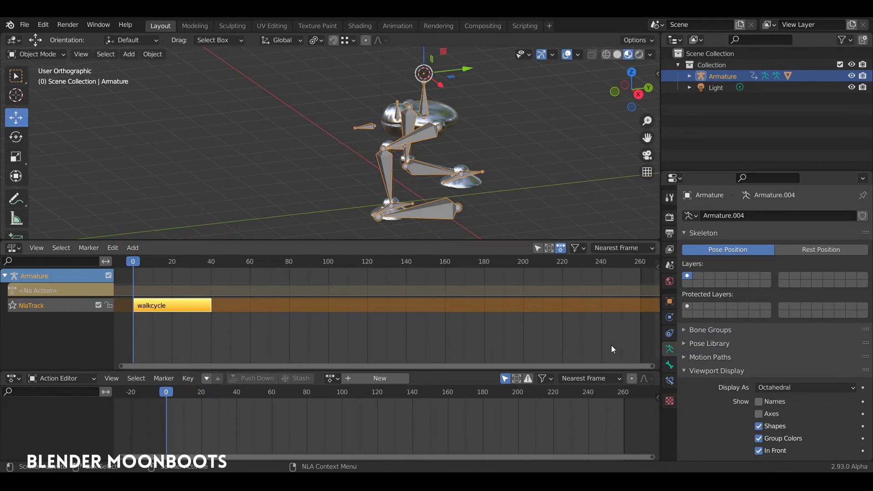
pyautogui.press('n')
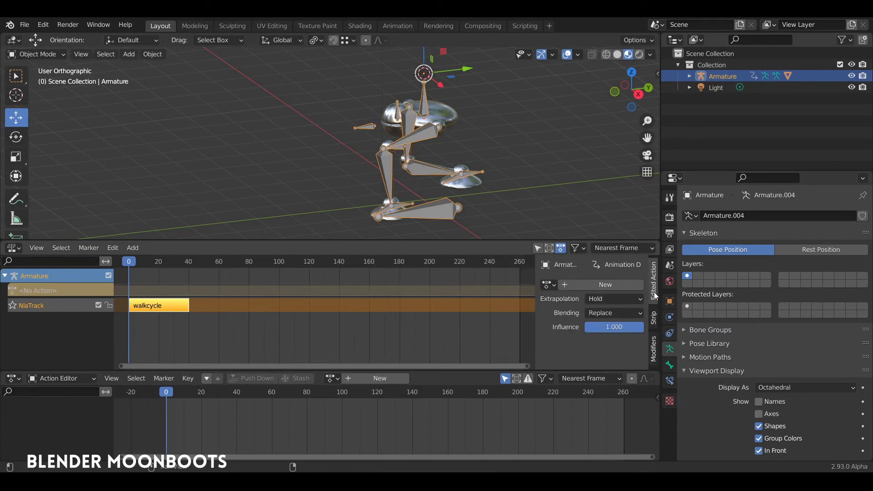
pyautogui.click(655, 316)
pyautogui.click(564, 281)
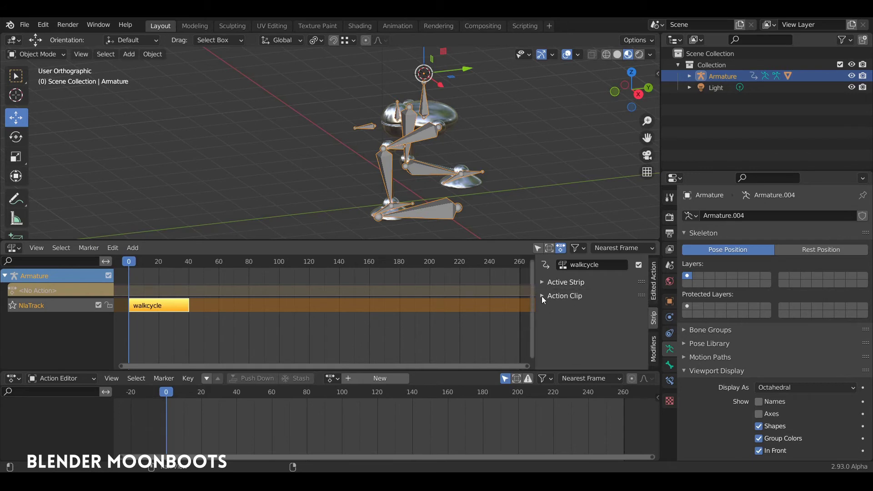
pyautogui.click(543, 296)
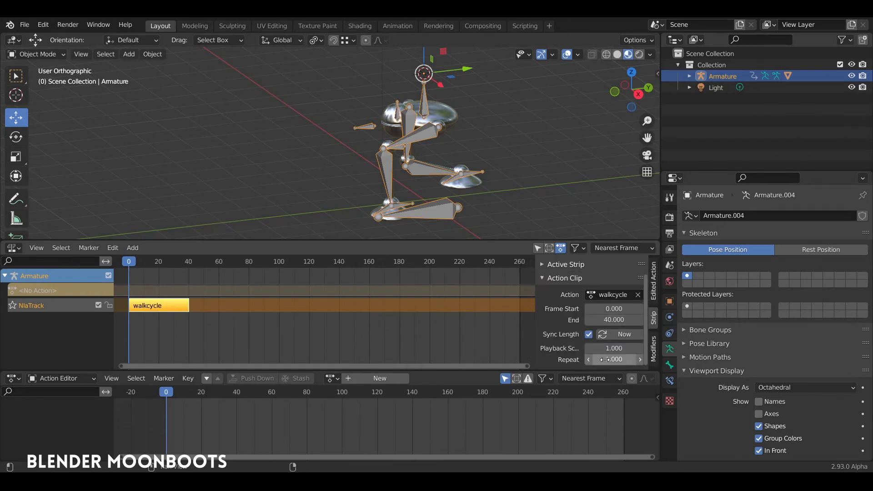
# - Set the walkcycle strip's Repeat to 10 and play the lengthened walk
pyautogui.doubleClick(605, 360)
pyautogui.press('BackSpace')
pyautogui.press('BackSpace')
pyautogui.write('0')
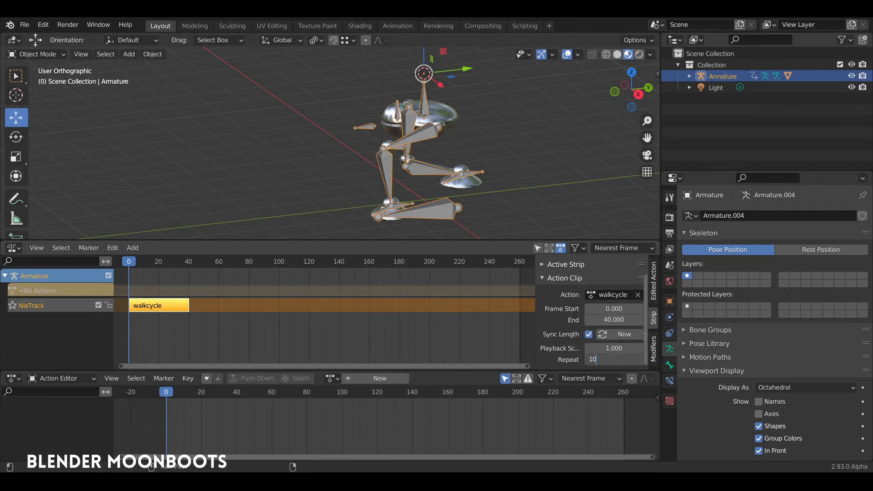
pyautogui.press('Return')
pyautogui.scroll(-3, 263, 281)
pyautogui.scroll(-2, 263, 281)
pyautogui.press('space')
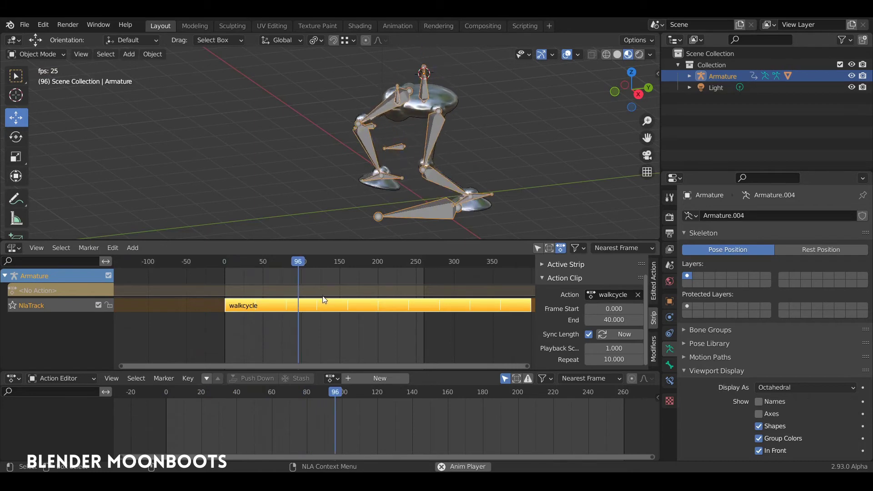
pyautogui.press('space')
pyautogui.moveTo(358, 395); pyautogui.dragTo(166, 392)
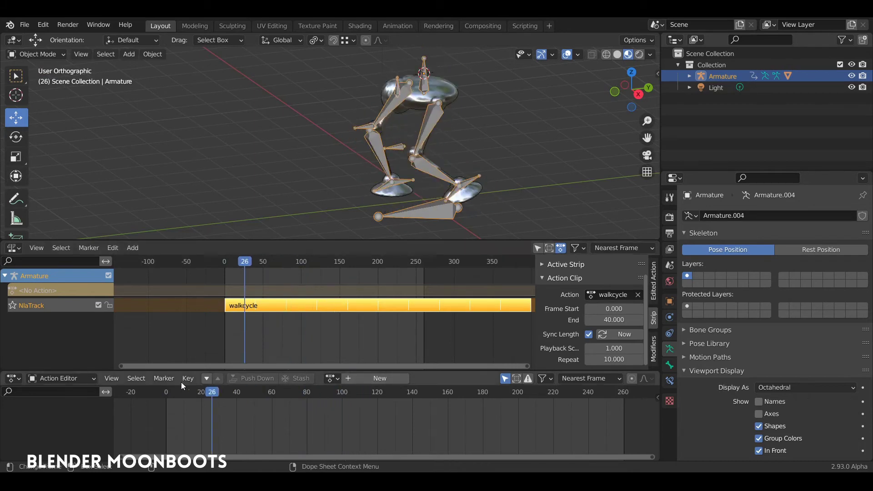
pyautogui.moveTo(272, 232)
pyautogui.mouseDown(button='middle')
pyautogui.moveTo(317, 156)
pyautogui.moveTo(334, 162)
pyautogui.mouseUp(button='middle')
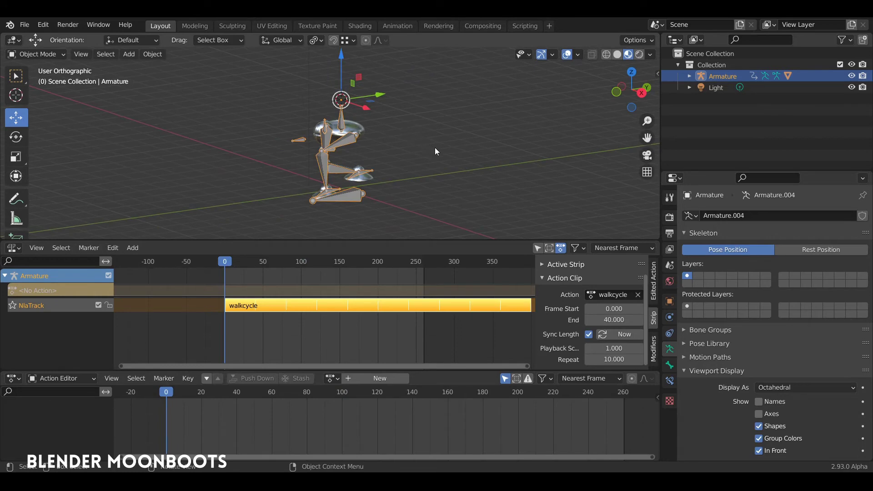
# - Snap the 3D cursor to the armature and add a sphere Empty there
pyautogui.hotkey('shift', 's')
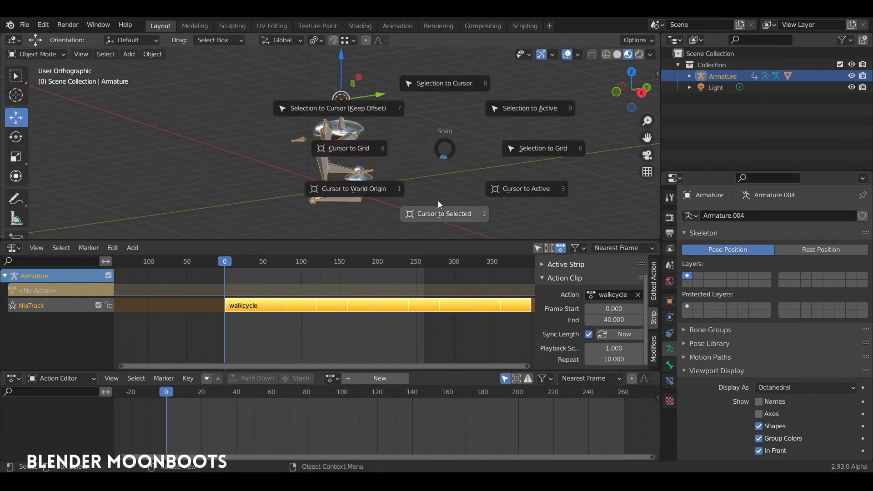
pyautogui.click(436, 212)
pyautogui.hotkey('shift', 'a')
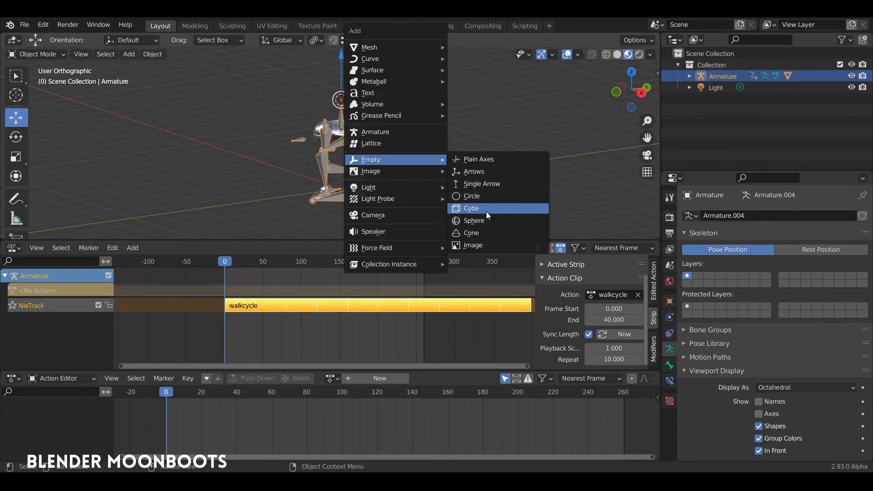
pyautogui.click(489, 219)
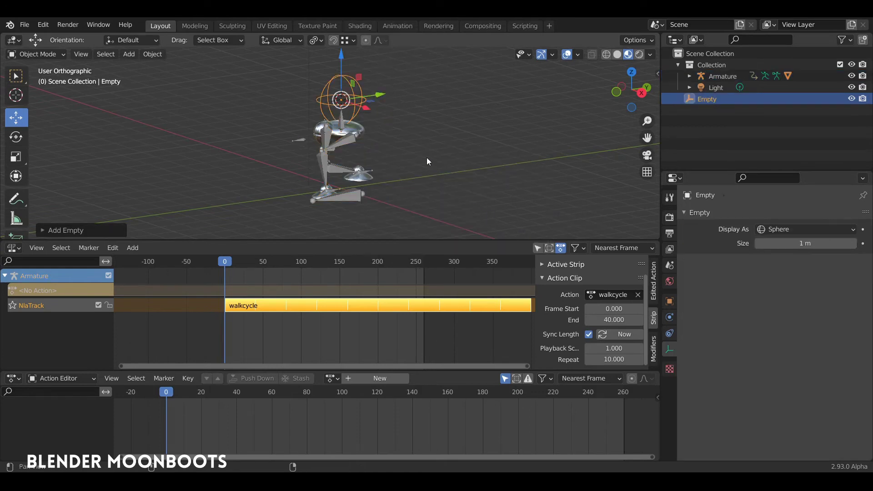
# - Parent the armature to the Empty as Object, then test-move the Empty and undo
pyautogui.click(355, 133)
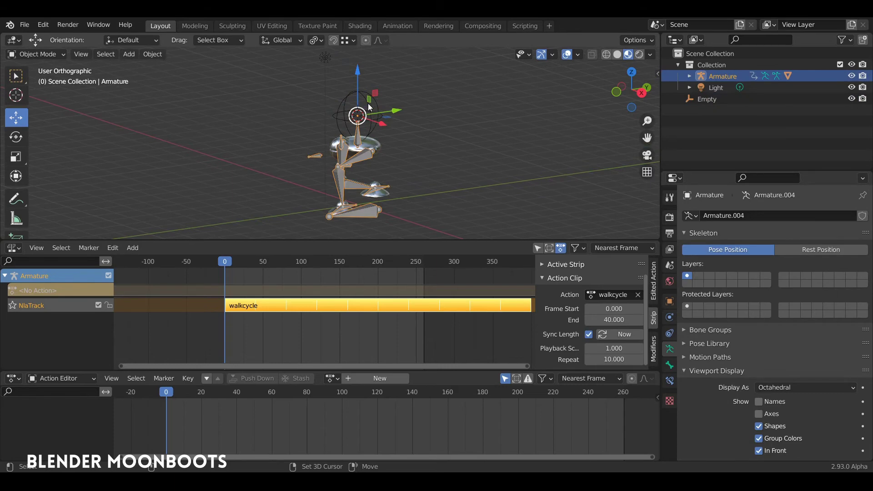
pyautogui.keyDown('shift'); pyautogui.click(376, 112); pyautogui.keyUp('shift')
pyautogui.hotkey('ctrl', 'p')
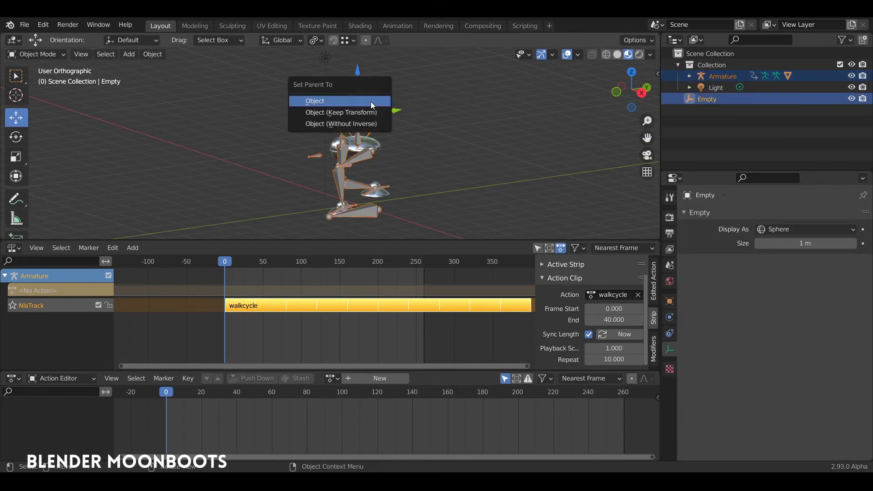
pyautogui.click(371, 102)
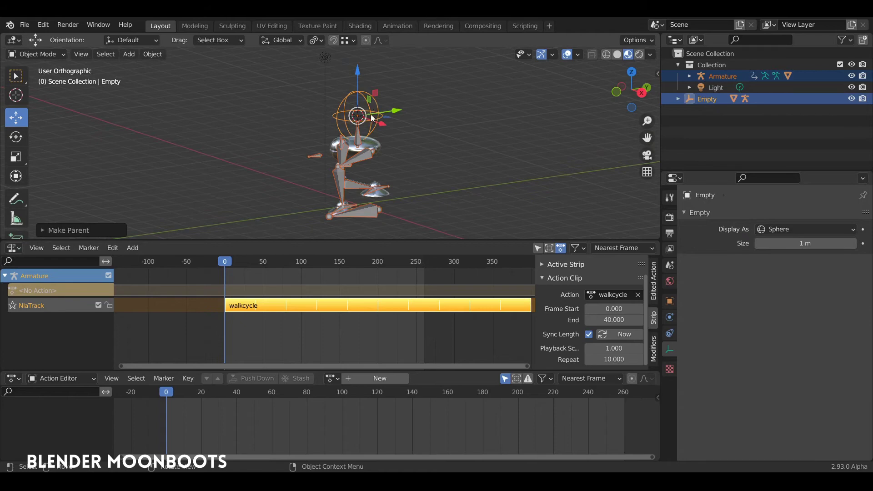
pyautogui.click(371, 115)
pyautogui.press('g')
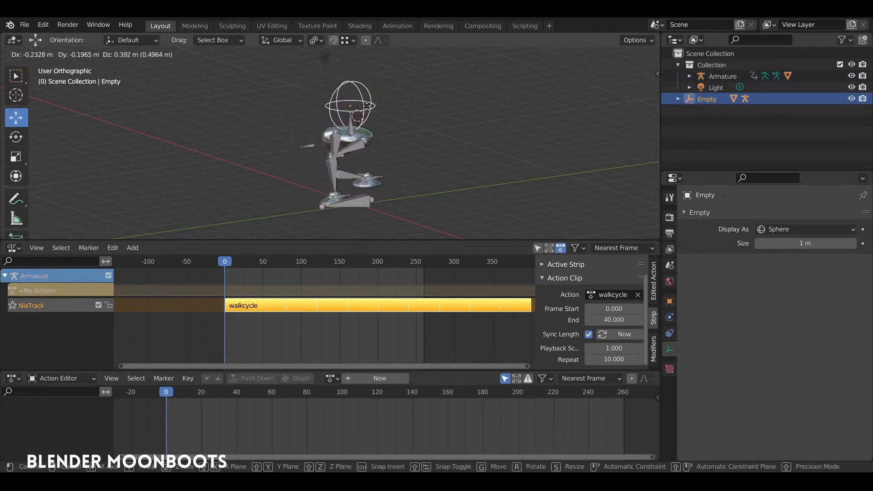
pyautogui.click(375, 130)
pyautogui.hotkey('ctrl', 'z')
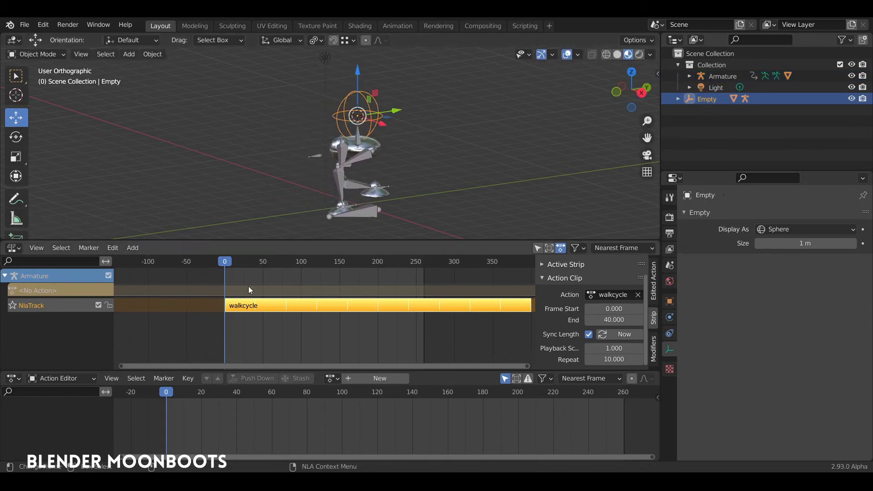
# - Key the Empty's location, rotation and scale at frame 0, then go to frame 120
pyautogui.press('i')
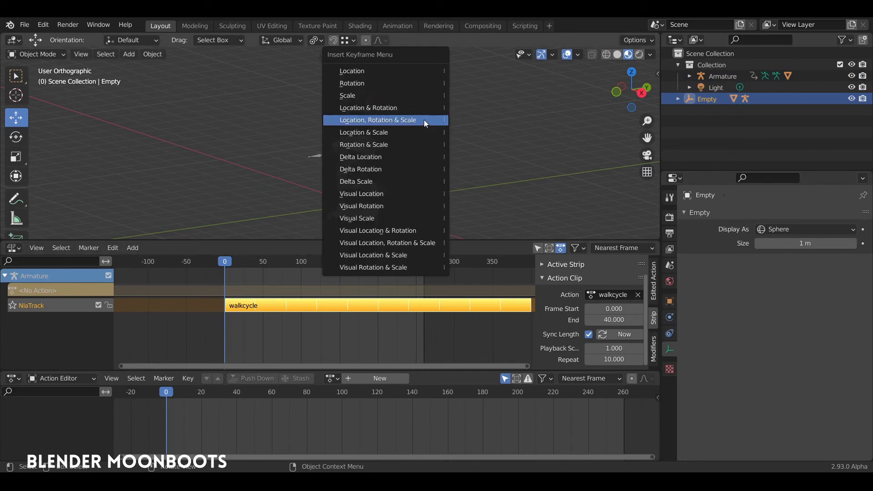
pyautogui.click(424, 121)
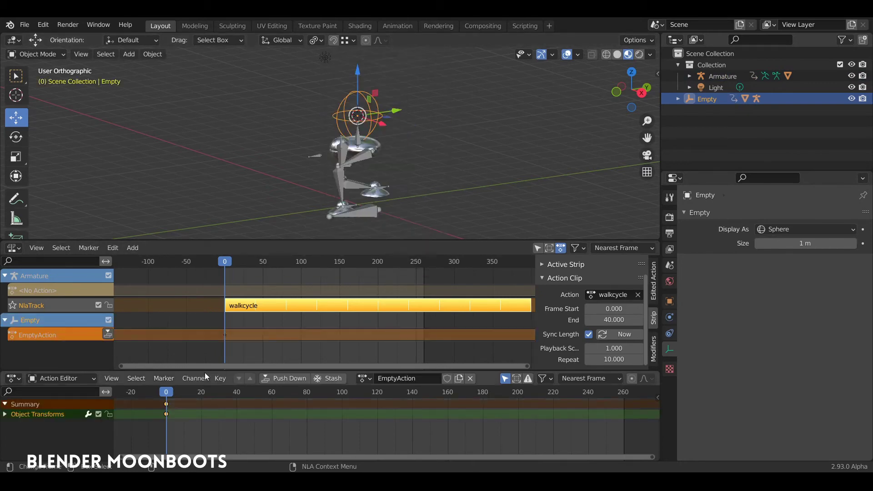
pyautogui.moveTo(196, 401); pyautogui.dragTo(378, 409)
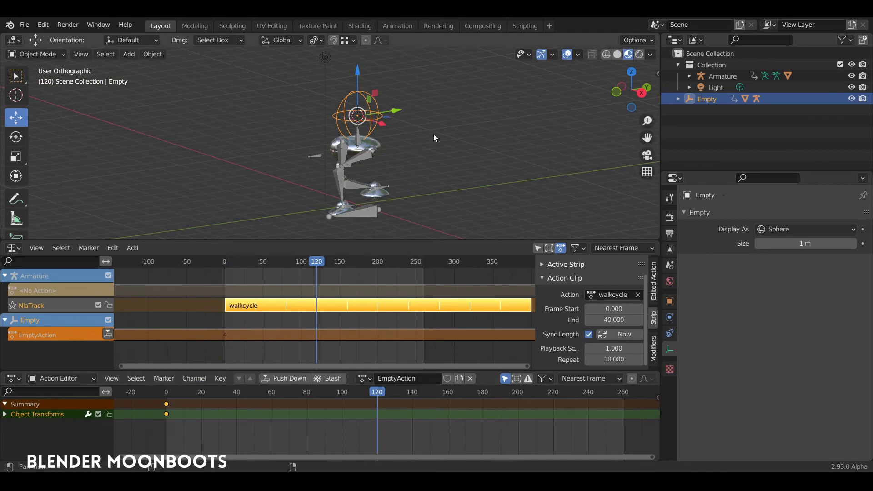
pyautogui.keyDown('shift'); pyautogui.moveTo(433, 134); pyautogui.dragTo(514, 102, button='middle'); pyautogui.keyUp('shift')
# - Move the Empty forward and key its end position at frame 120
pyautogui.press('g')
pyautogui.click(200, 100)
pyautogui.moveTo(245, 86); pyautogui.dragTo(372, 103, button='middle')
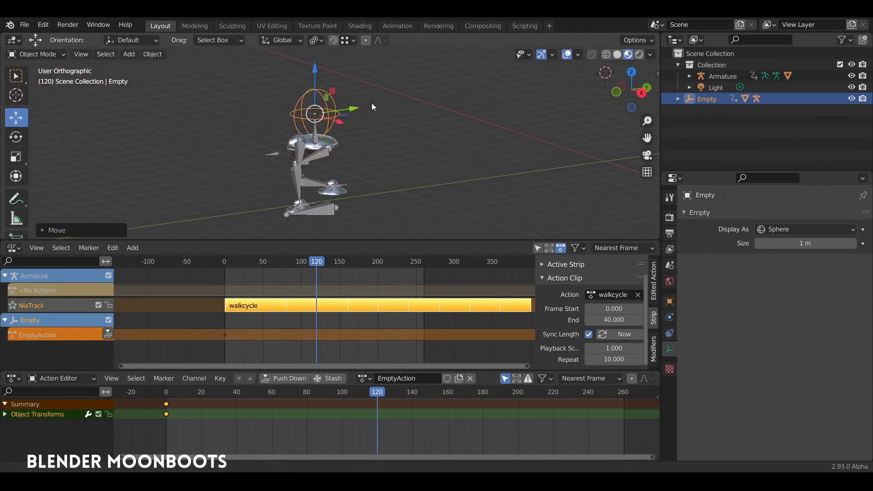
pyautogui.keyDown('shift'); pyautogui.moveTo(378, 141); pyautogui.dragTo(359, 150, button='middle'); pyautogui.keyUp('shift')
pyautogui.press('i')
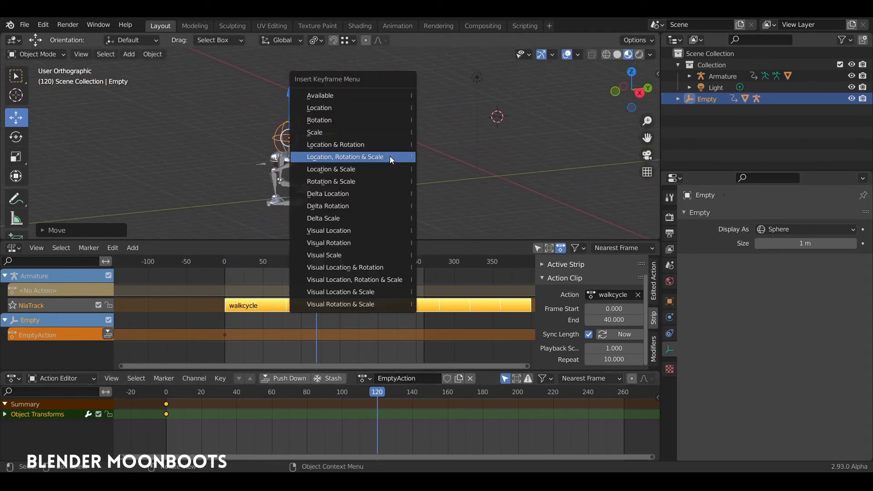
pyautogui.click(387, 156)
# - Play the animation from the start to watch the robot travel with the Empty
pyautogui.moveTo(367, 387); pyautogui.dragTo(244, 392)
pyautogui.press('space')
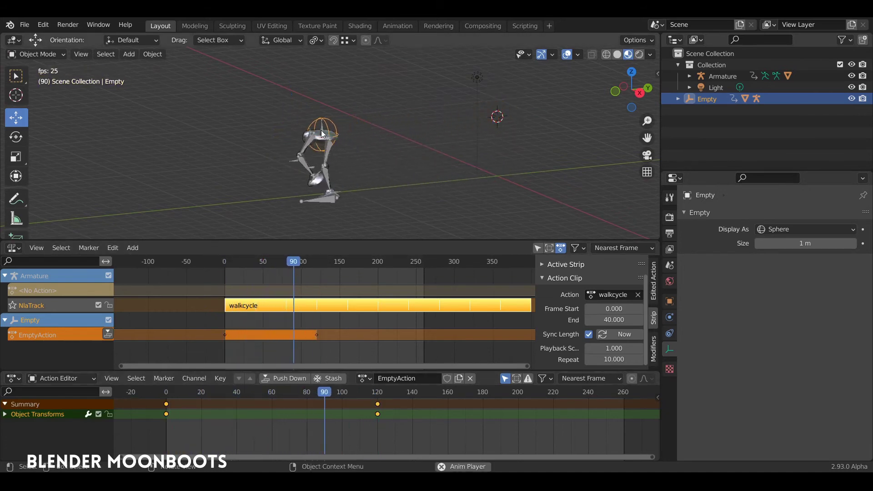
pyautogui.press('space')
pyautogui.moveTo(370, 393); pyautogui.dragTo(166, 392)
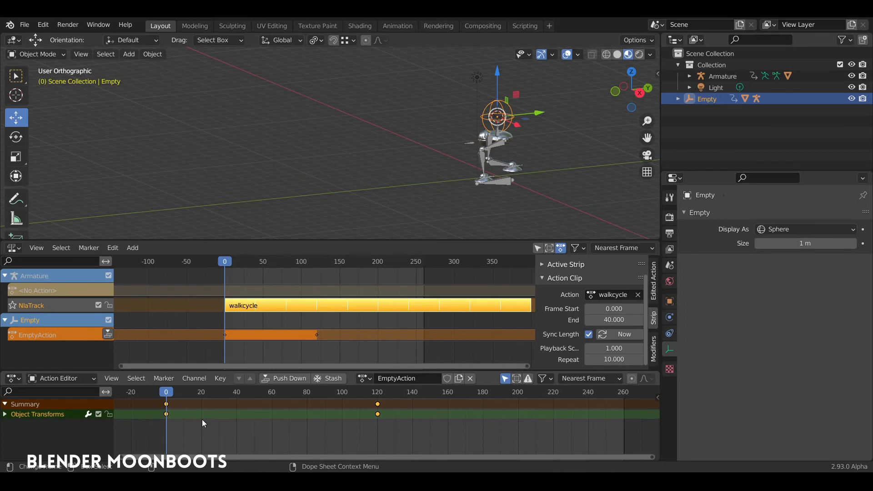
# - Set the Empty's keyframes to Linear interpolation and play back to check the steady travel
pyautogui.press('t')
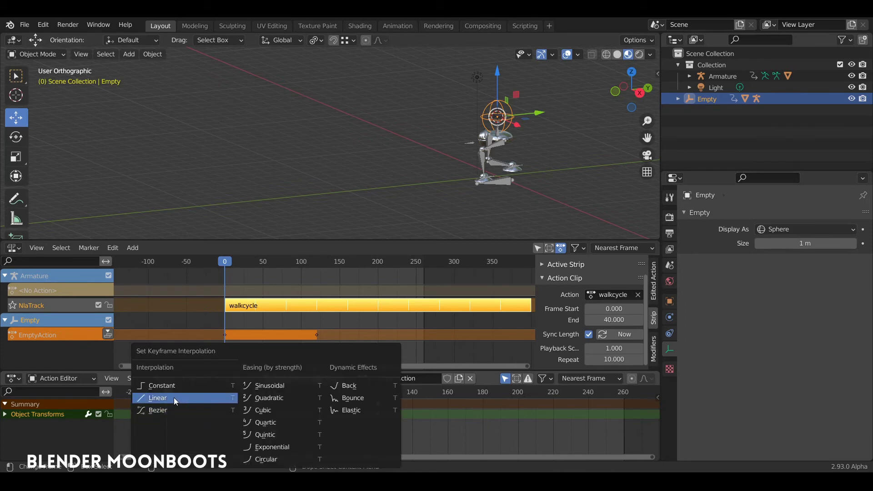
pyautogui.click(174, 398)
pyautogui.press('space')
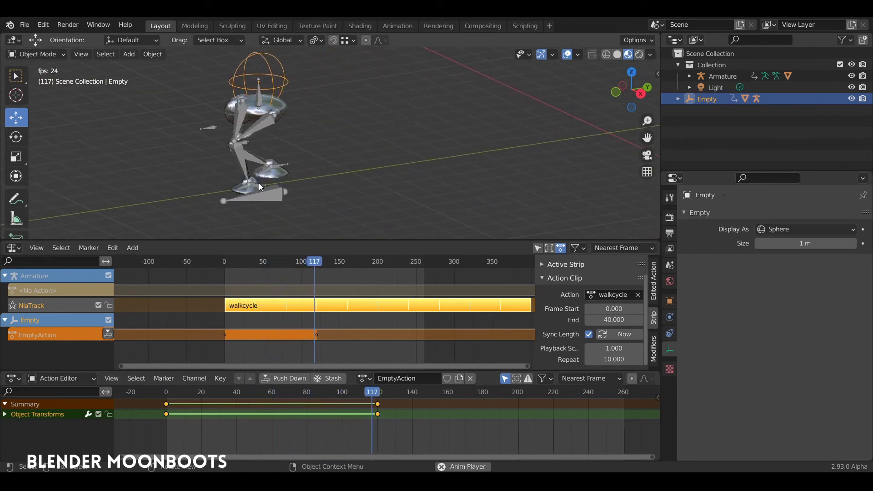
pyautogui.press('space')
pyautogui.click(223, 262)
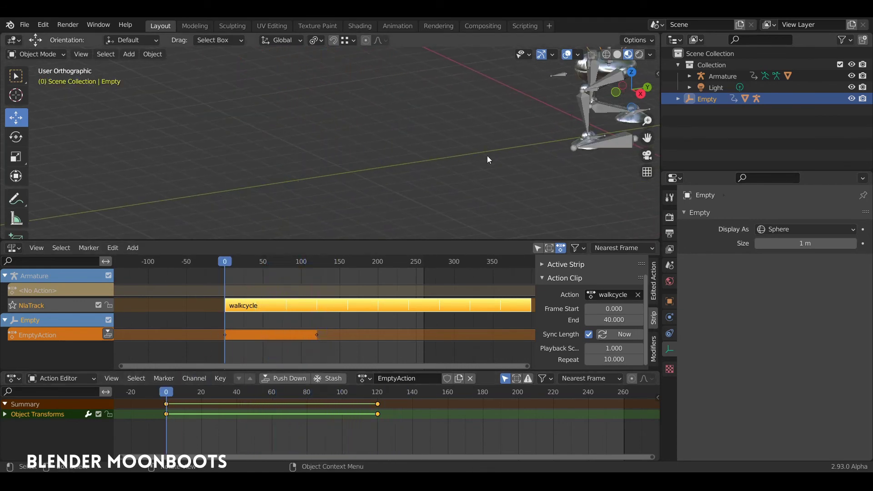
pyautogui.press('space')
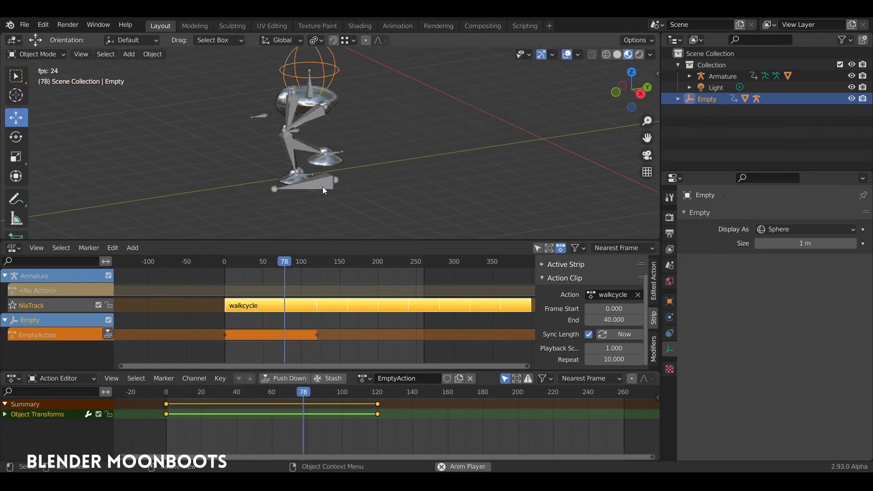
pyautogui.press('space')
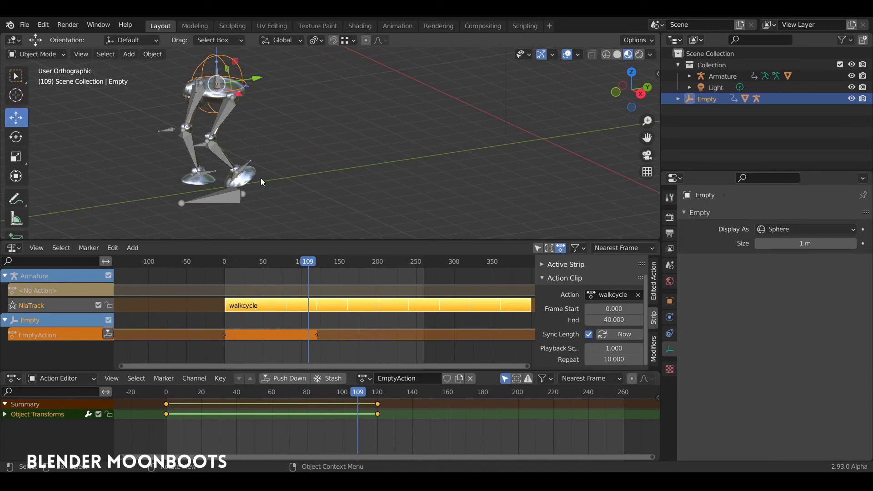
pyautogui.moveTo(262, 180)
pyautogui.mouseDown(button='middle')
pyautogui.moveTo(303, 180)
pyautogui.moveTo(309, 169)
pyautogui.mouseUp(button='middle')
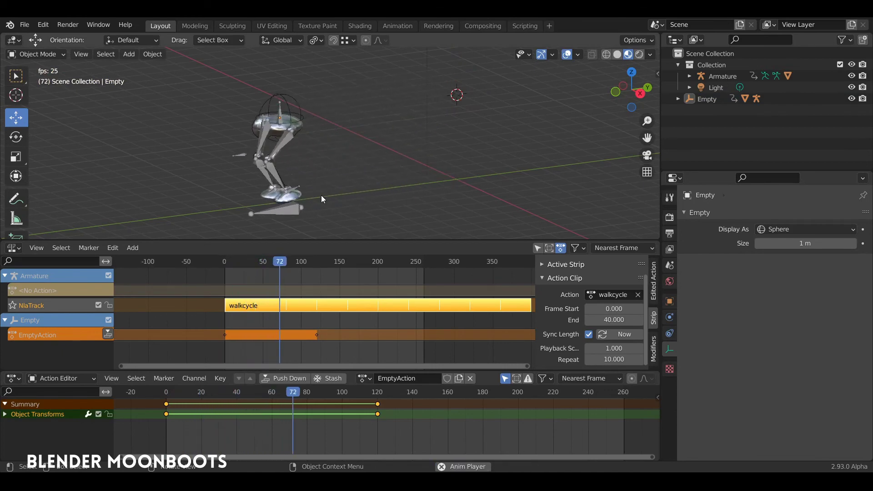
# - Try retiming the Empty's end keyframe with test playback, settling it at frame 120
pyautogui.press('space')
pyautogui.moveTo(344, 393)
pyautogui.mouseDown()
pyautogui.moveTo(262, 392)
pyautogui.moveTo(380, 407)
pyautogui.moveTo(342, 419)
pyautogui.mouseUp()
pyautogui.hotkey('alt', 'a')
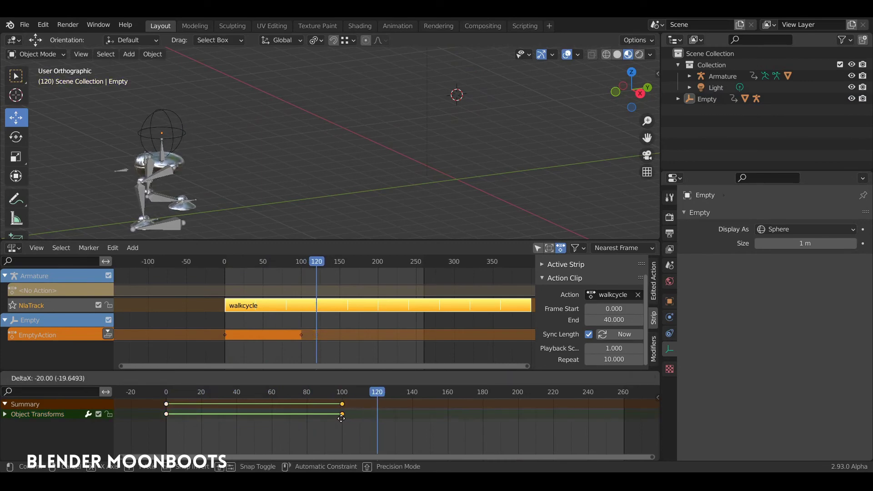
pyautogui.click(342, 418)
pyautogui.press('space')
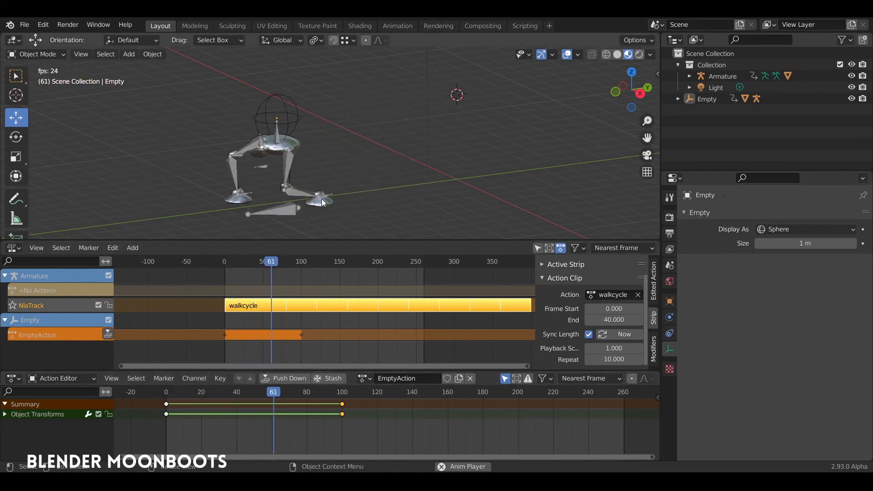
pyautogui.press('space')
pyautogui.press('g')
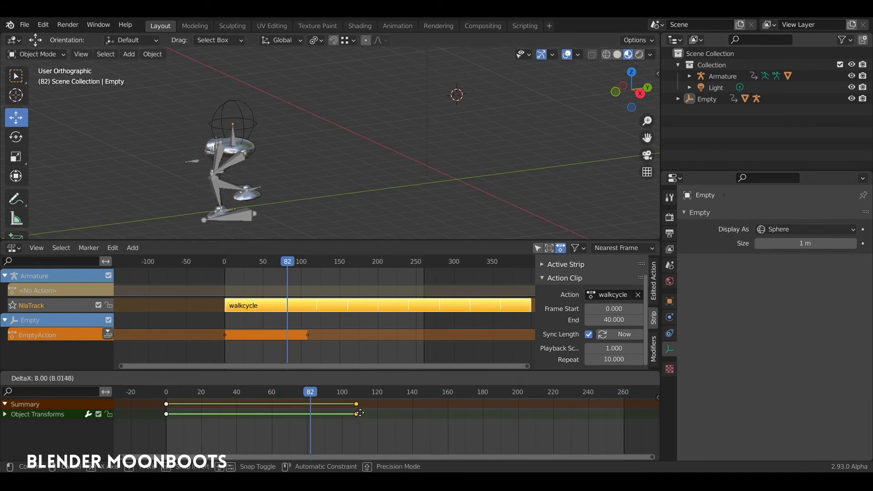
pyautogui.click(378, 410)
pyautogui.moveTo(362, 400); pyautogui.dragTo(378, 400)
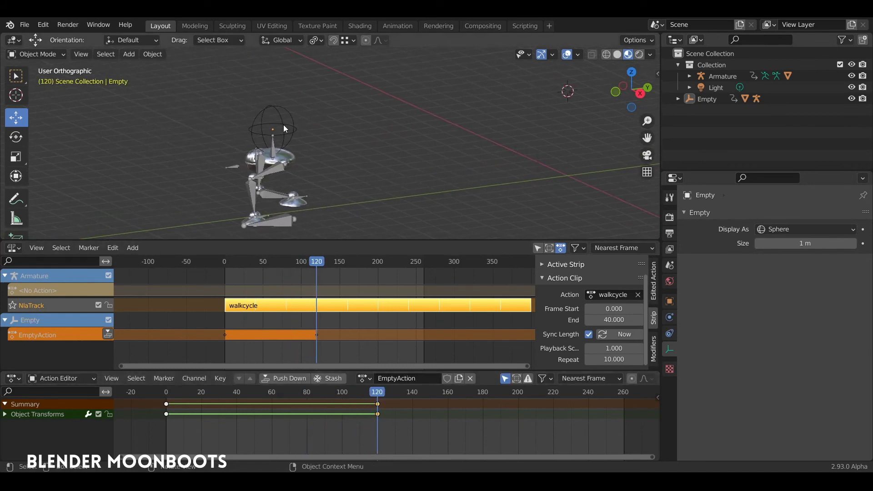
# - Move the Empty farther forward, key its new end position, and slide that key toward frame 160
pyautogui.click(277, 121)
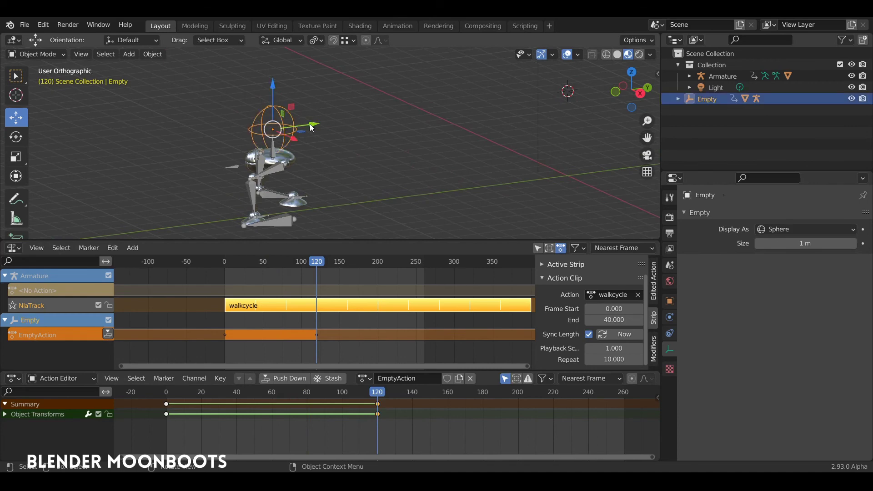
pyautogui.moveTo(312, 122); pyautogui.dragTo(240, 140)
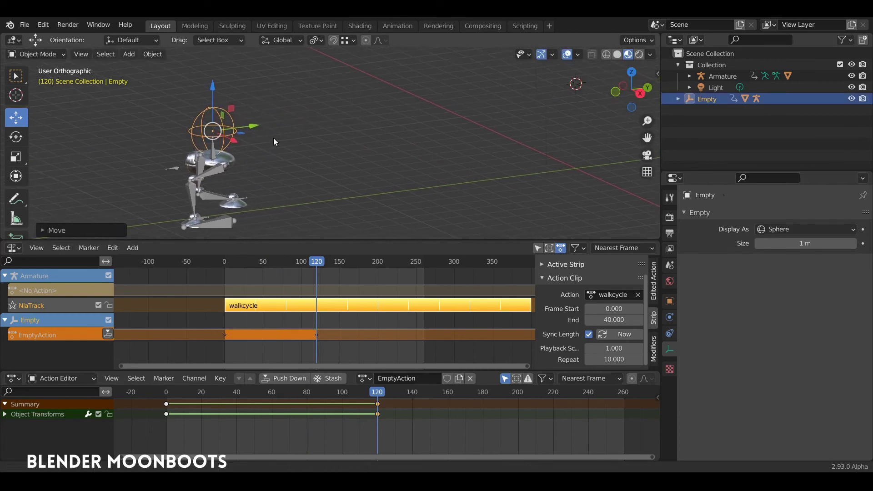
pyautogui.press('i')
pyautogui.click(373, 157)
pyautogui.press('space')
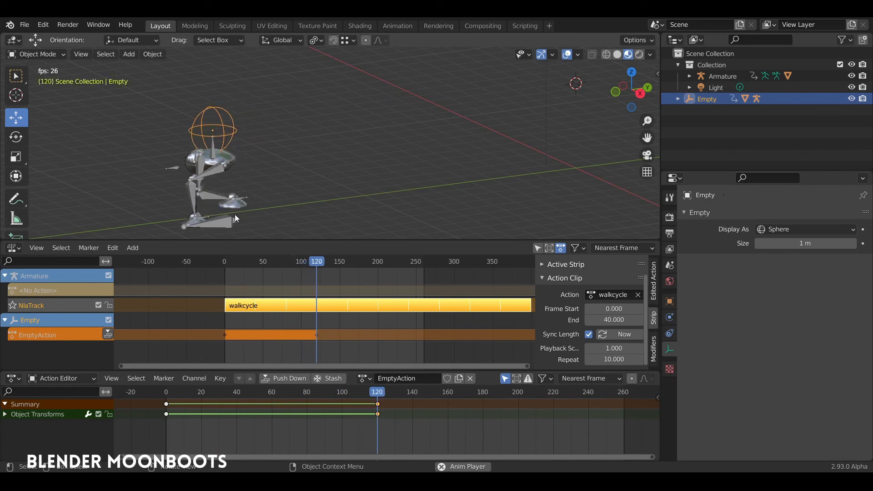
pyautogui.press('space')
pyautogui.moveTo(435, 401)
pyautogui.mouseDown()
pyautogui.moveTo(375, 401)
pyautogui.moveTo(349, 414)
pyautogui.moveTo(450, 406)
pyautogui.mouseUp()
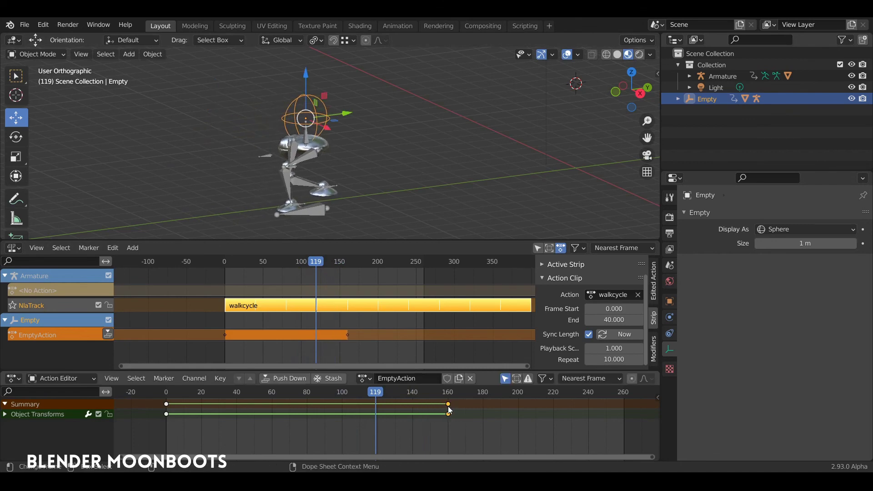
# - Settle the end keyframe near frame 160 and play the walk from the start
pyautogui.moveTo(387, 394); pyautogui.dragTo(171, 393)
pyautogui.press('space')
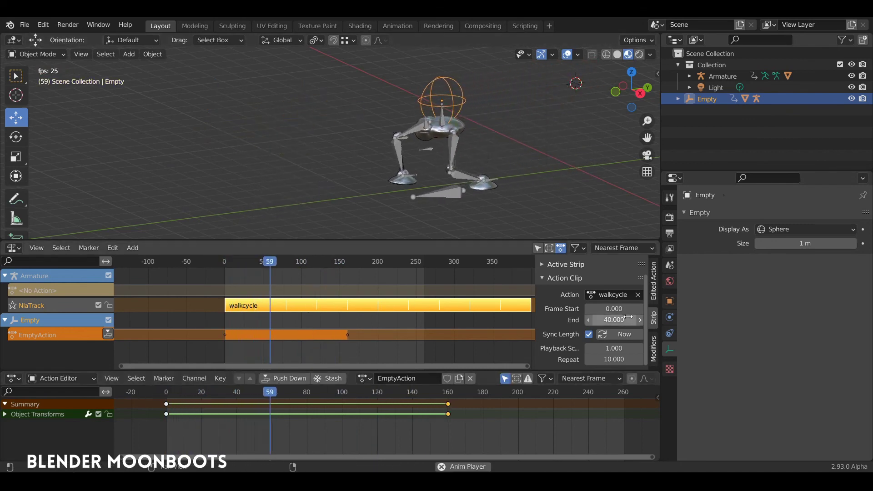
pyautogui.press('space')
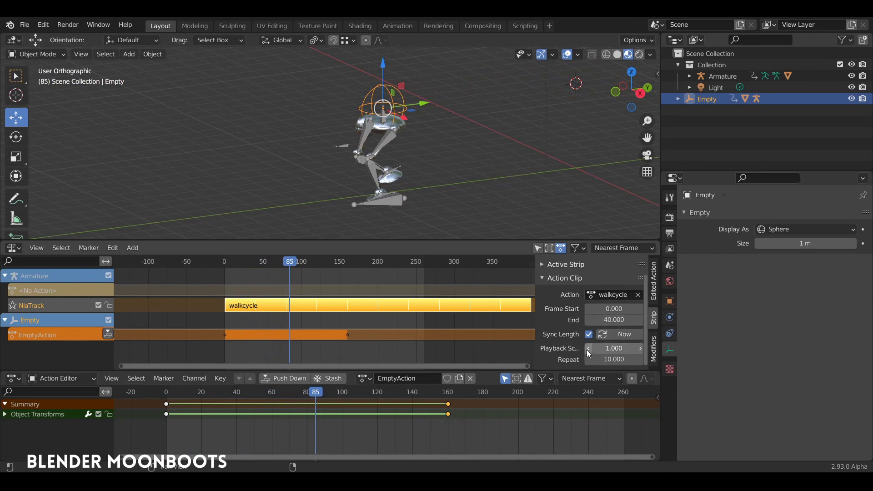
# - Try walkcycle strip playback scales of 1.208 and 1.212, playing the walk after each
pyautogui.moveTo(326, 391); pyautogui.dragTo(166, 392)
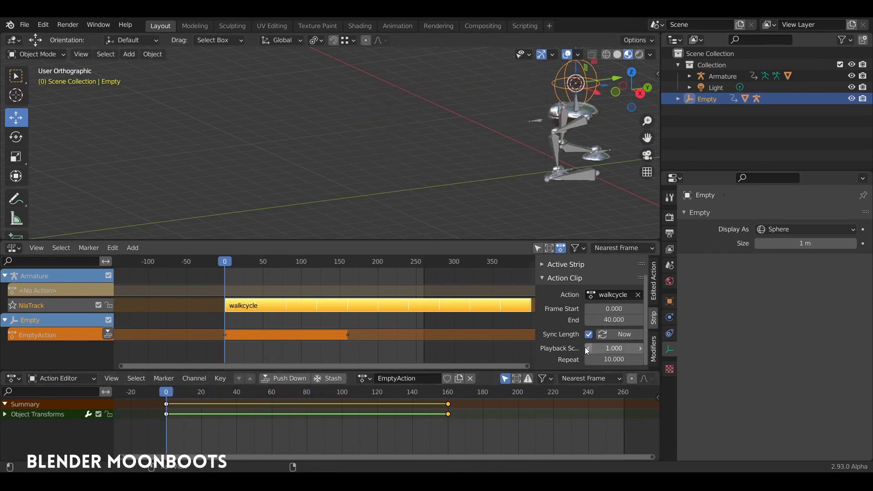
pyautogui.moveTo(586, 348); pyautogui.dragTo(590, 348)
pyautogui.press('space')
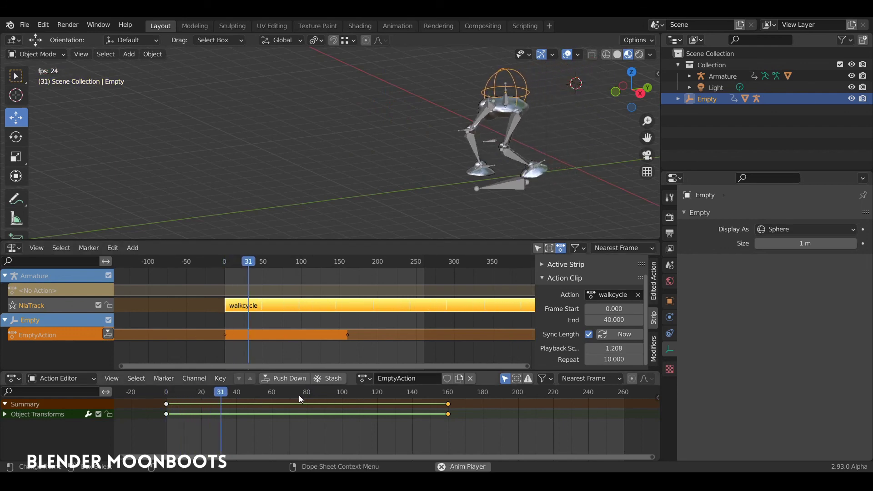
pyautogui.press('space')
pyautogui.moveTo(590, 347); pyautogui.dragTo(594, 349)
pyautogui.press('space')
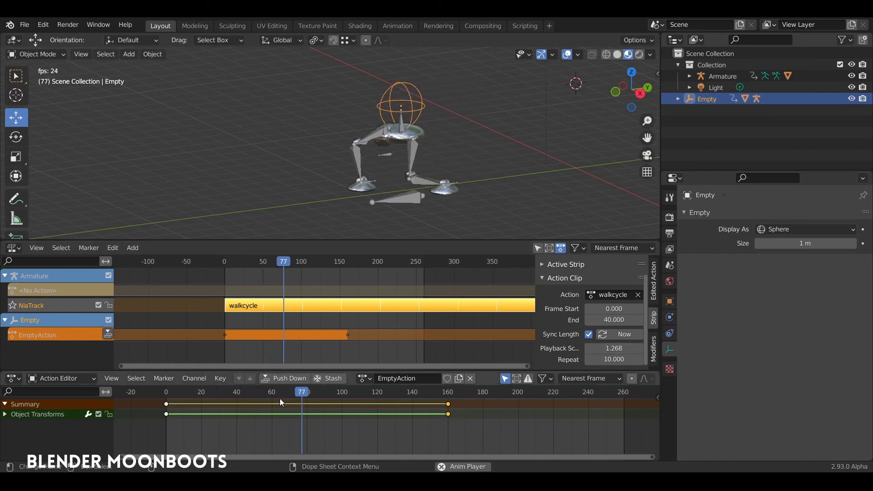
pyautogui.press('space')
# - Raise the playback scale through 1.256 and 1.284 to 1.384, then watch it full-window
pyautogui.moveTo(592, 349); pyautogui.dragTo(591, 354)
pyautogui.moveTo(305, 397); pyautogui.dragTo(245, 397)
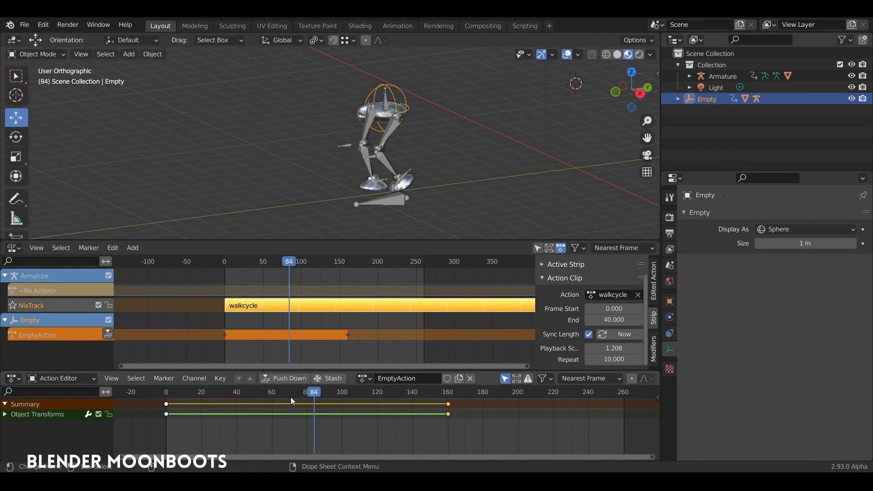
pyautogui.click(640, 349)
pyautogui.press('space')
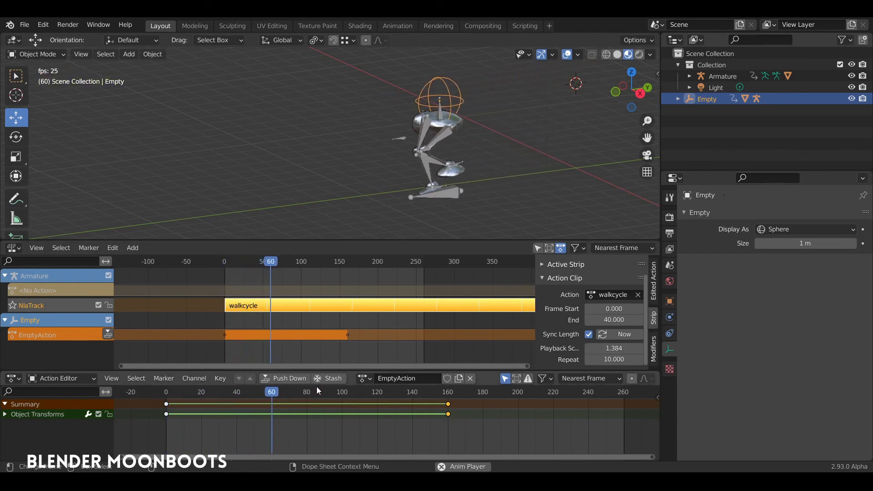
pyautogui.hotkey('ctrl', 'space')
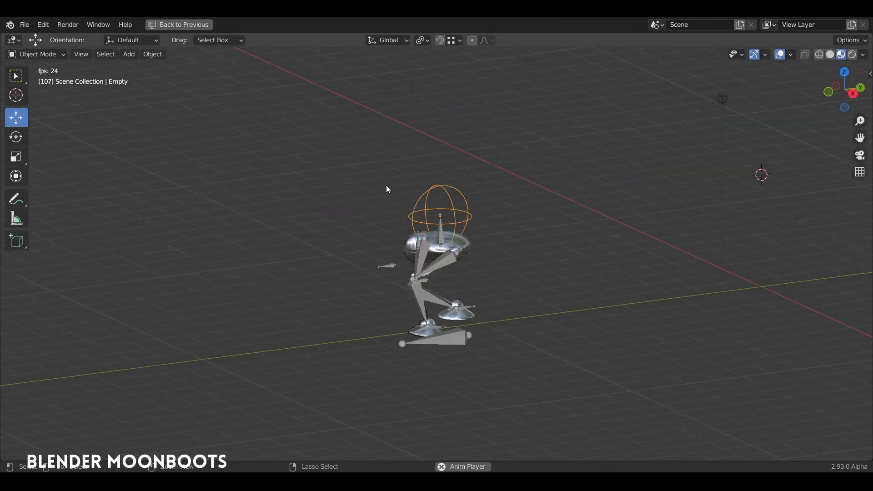